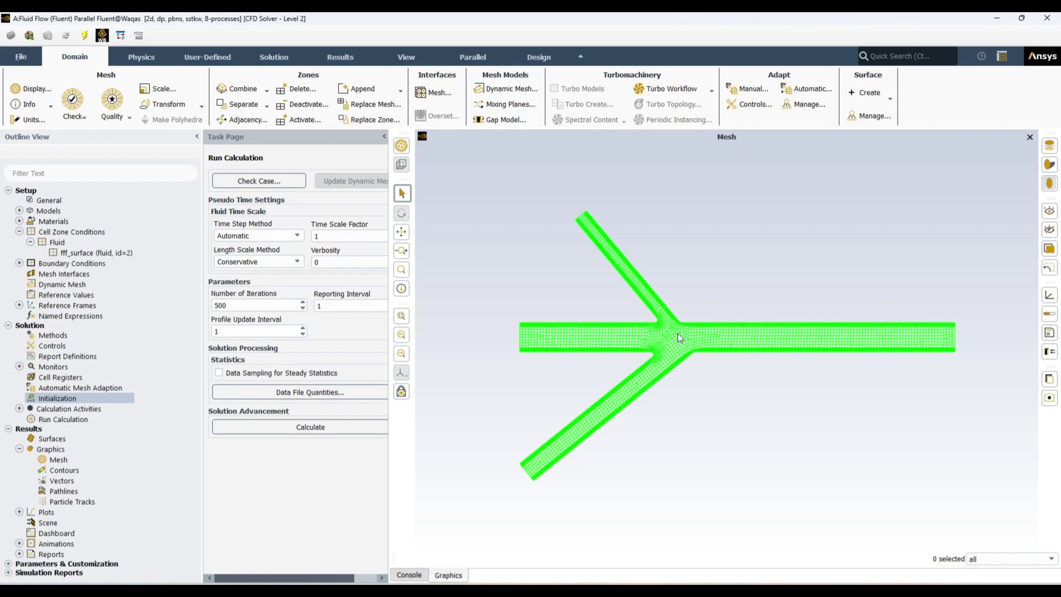
- Switch the solver's time setting from steady to transient
{"action": "left_click", "coordinate": [49, 200]}
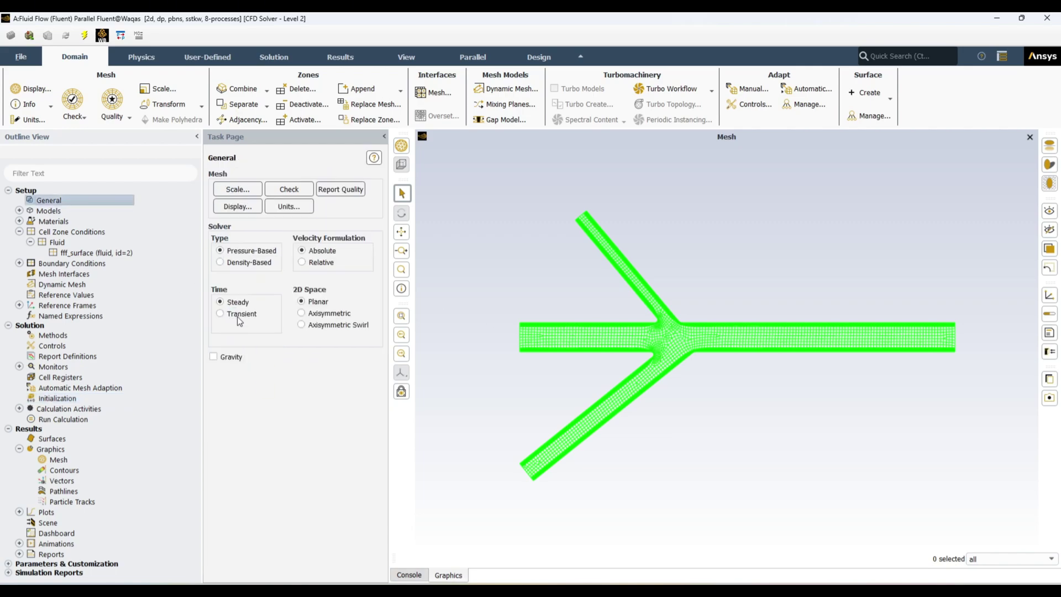
{"action": "left_click", "coordinate": [240, 315]}
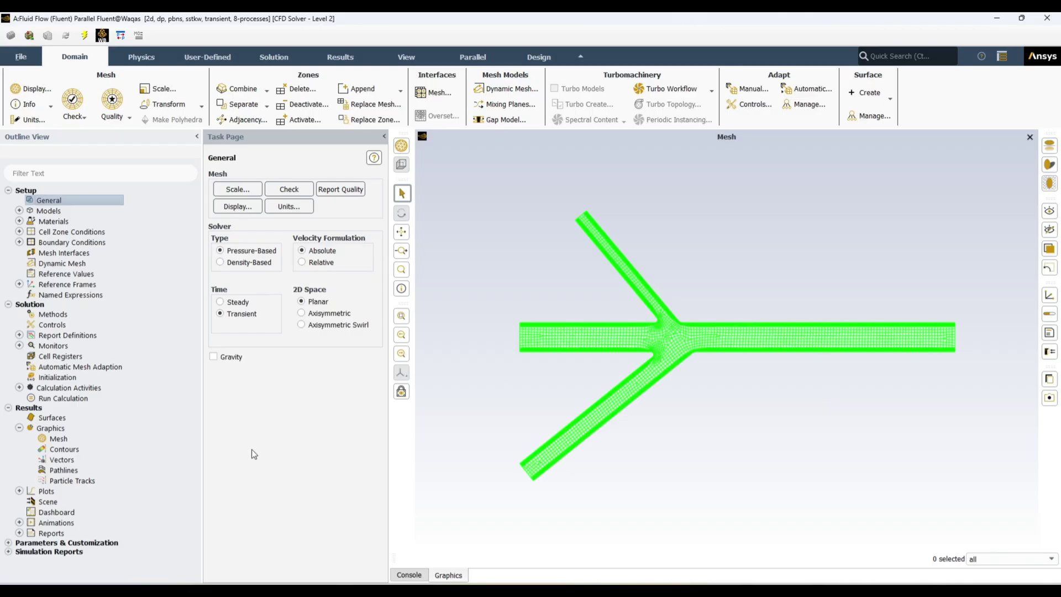
- Initialize the solution with standard initialization, computing the initial values from all-zones
{"action": "left_click", "coordinate": [65, 378]}
{"action": "right_click", "coordinate": [65, 379]}
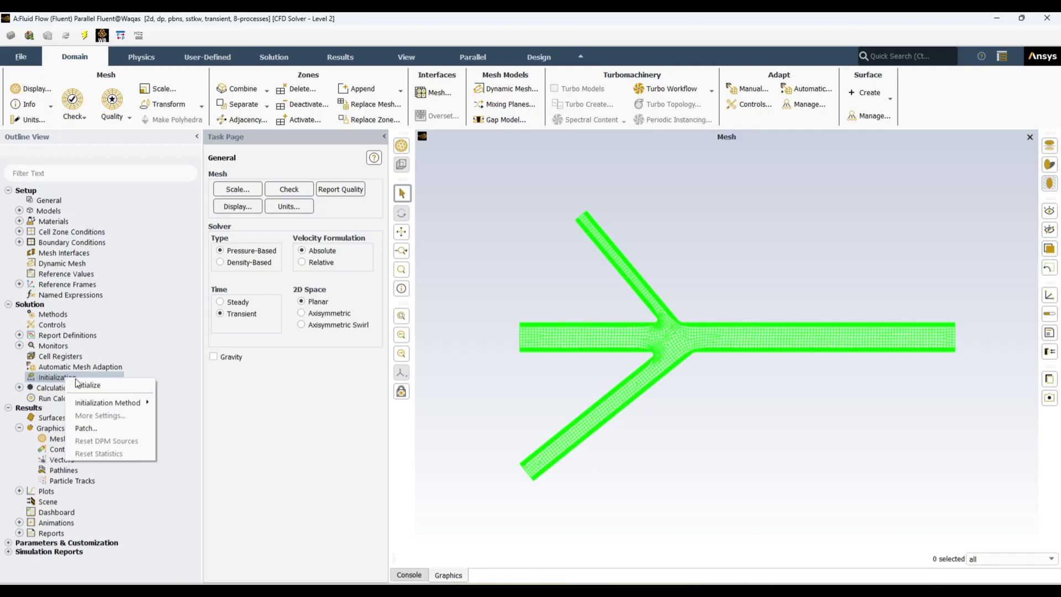
{"action": "left_click", "coordinate": [50, 379]}
{"action": "double_click", "coordinate": [50, 380]}
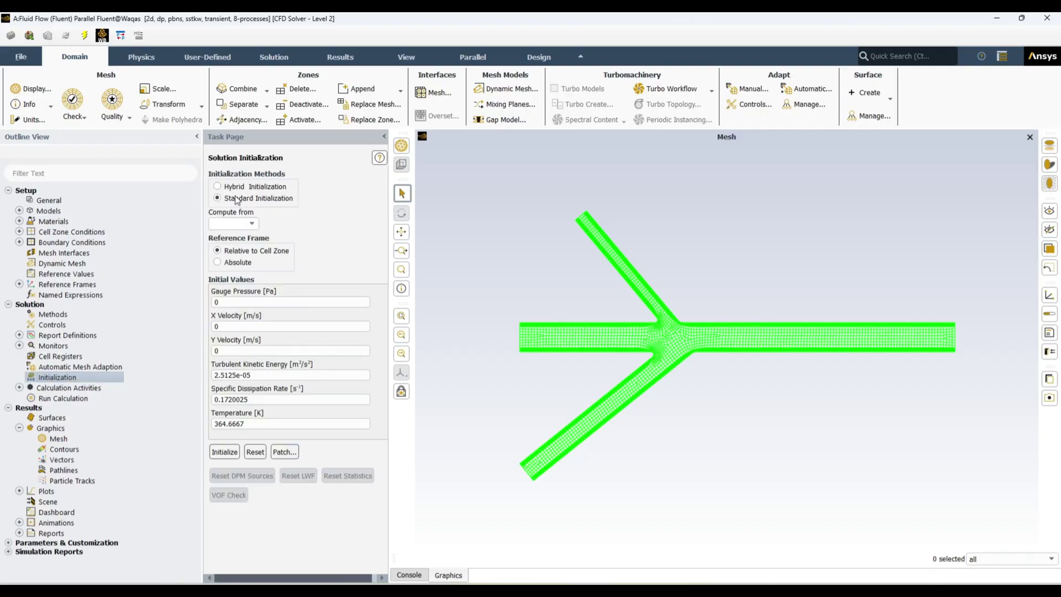
{"action": "left_click", "coordinate": [251, 223]}
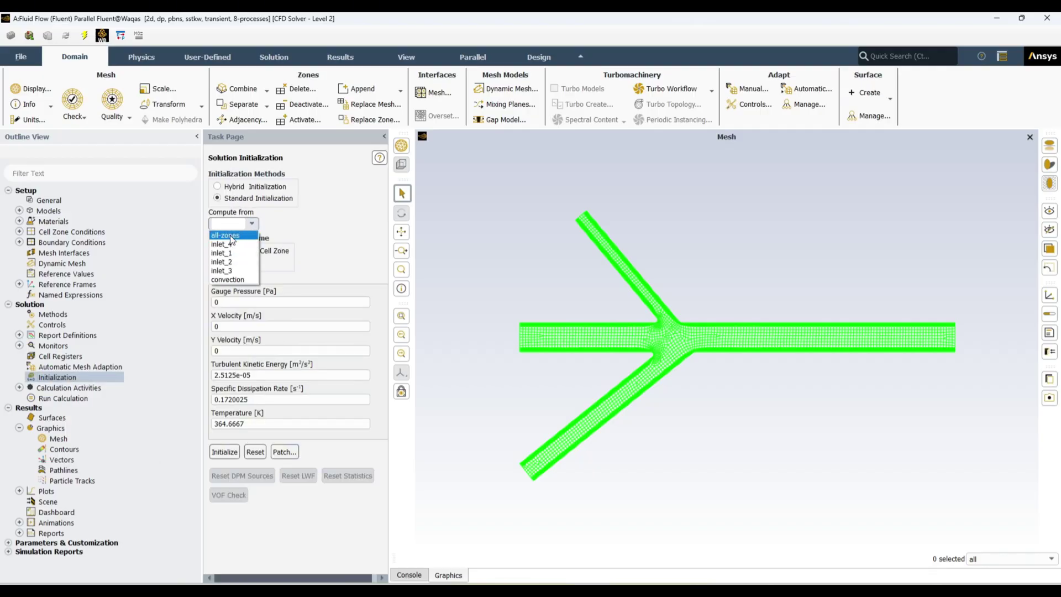
{"action": "left_click", "coordinate": [231, 237]}
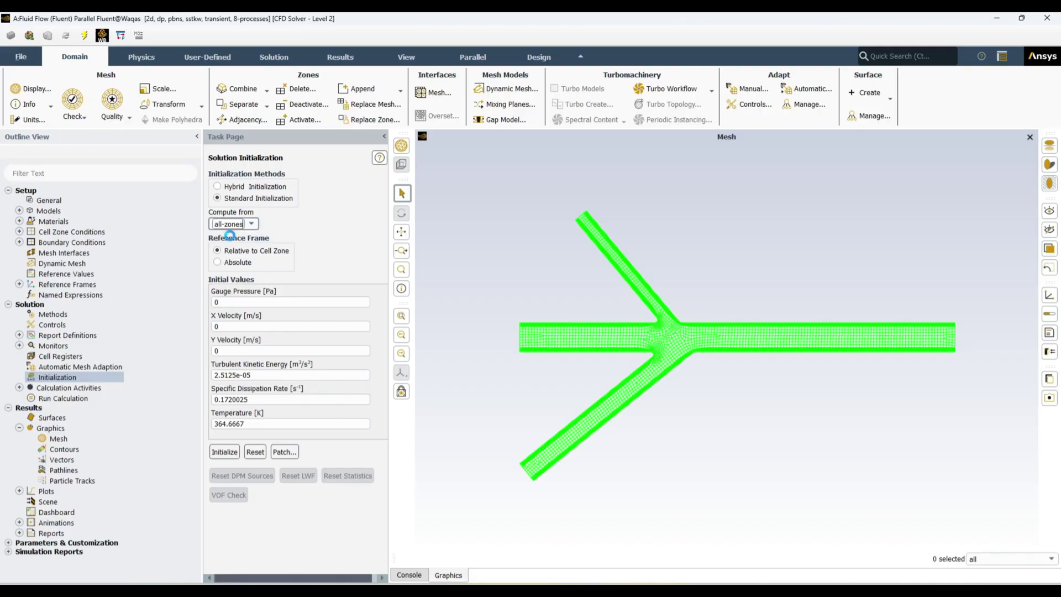
{"action": "left_click", "coordinate": [223, 452]}
- Create and display a total pressure contour named pressure on all surfaces
{"action": "left_click", "coordinate": [19, 388]}
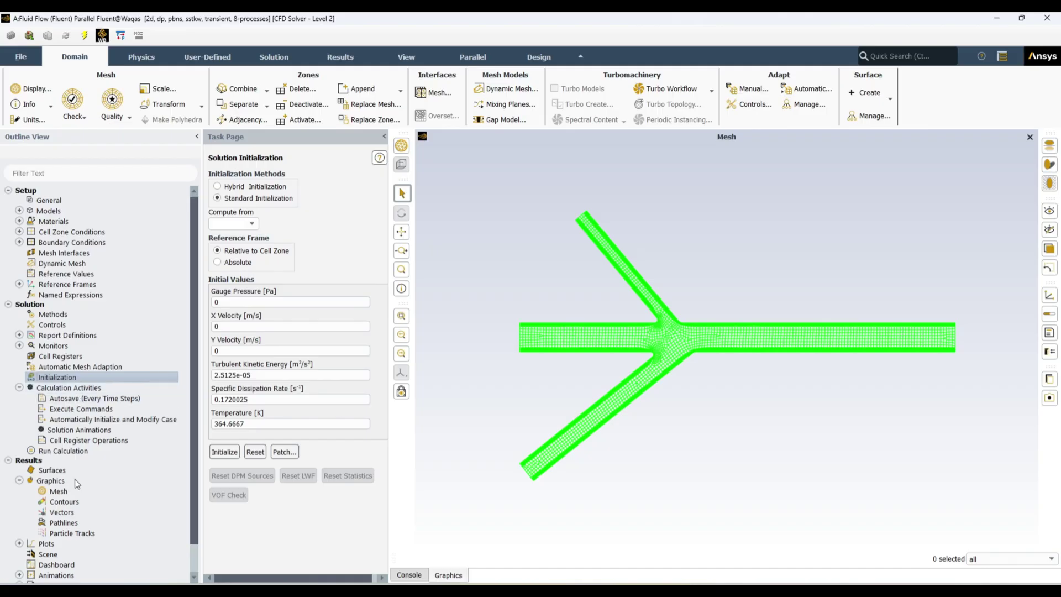
{"action": "scroll", "coordinate": [80, 511], "scroll_direction": "down", "scroll_amount": 1}
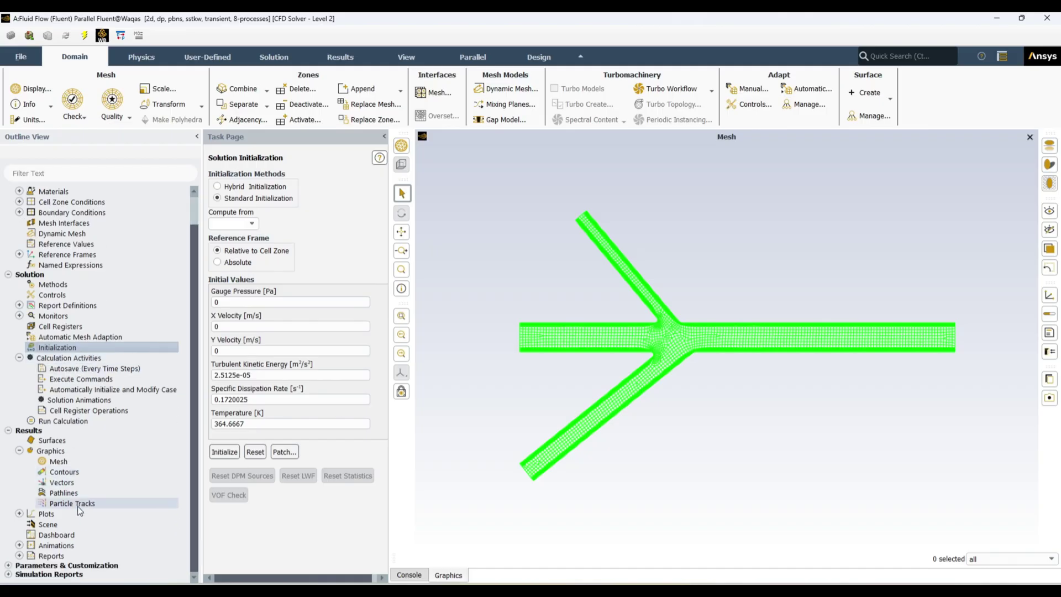
{"action": "right_click", "coordinate": [67, 474]}
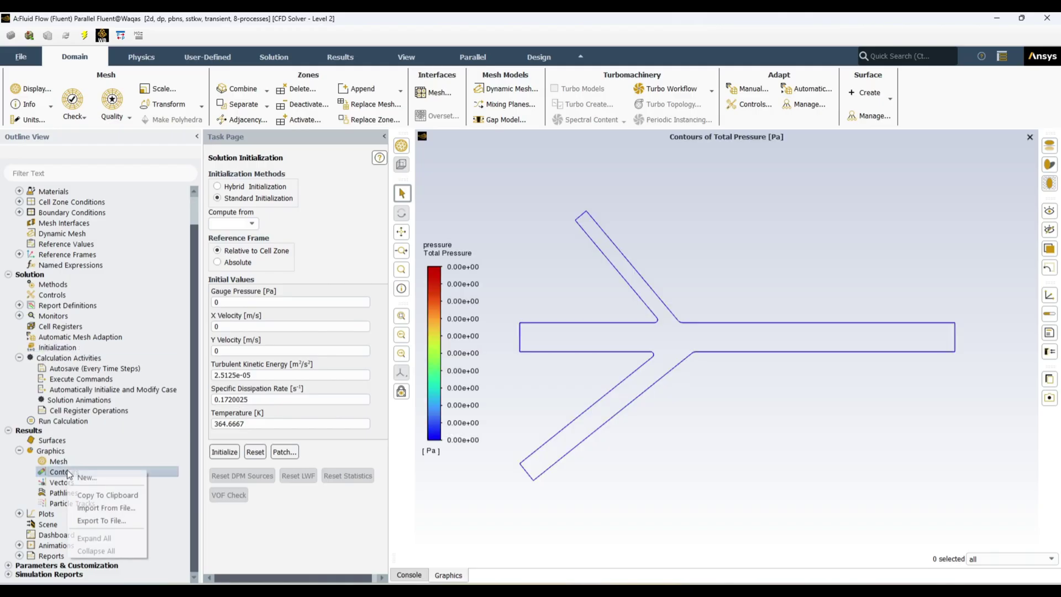
{"action": "left_click", "coordinate": [121, 476]}
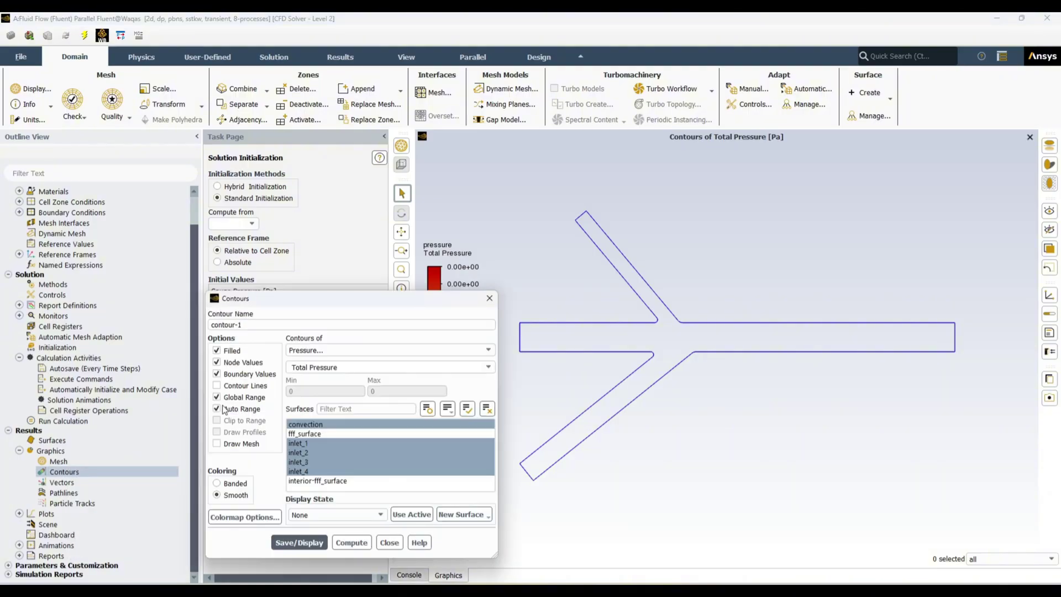
{"action": "type", "text": "pressure"}
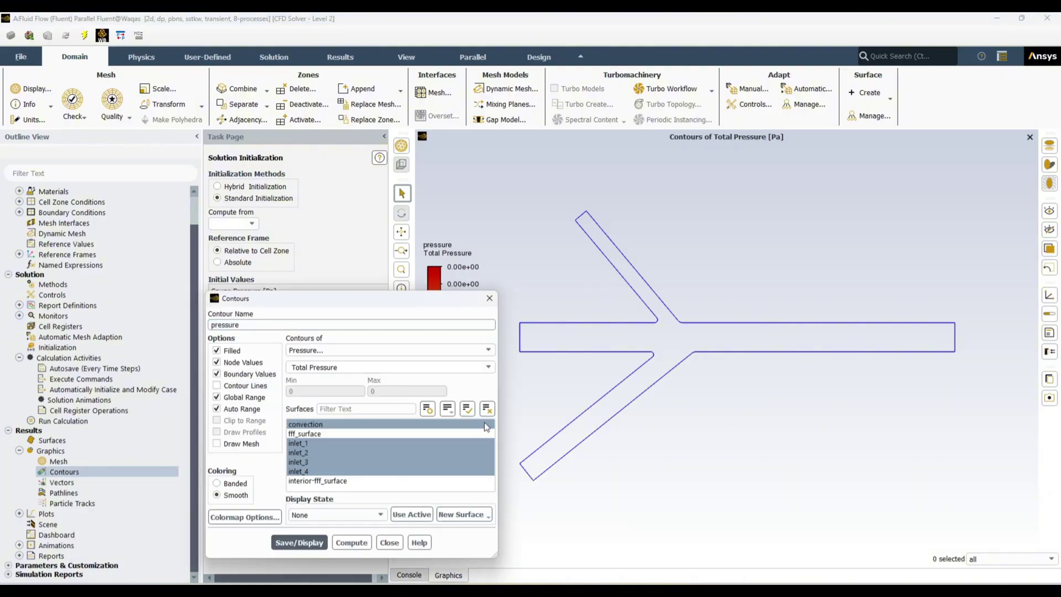
{"action": "left_click", "coordinate": [467, 408]}
{"action": "left_click", "coordinate": [299, 543]}
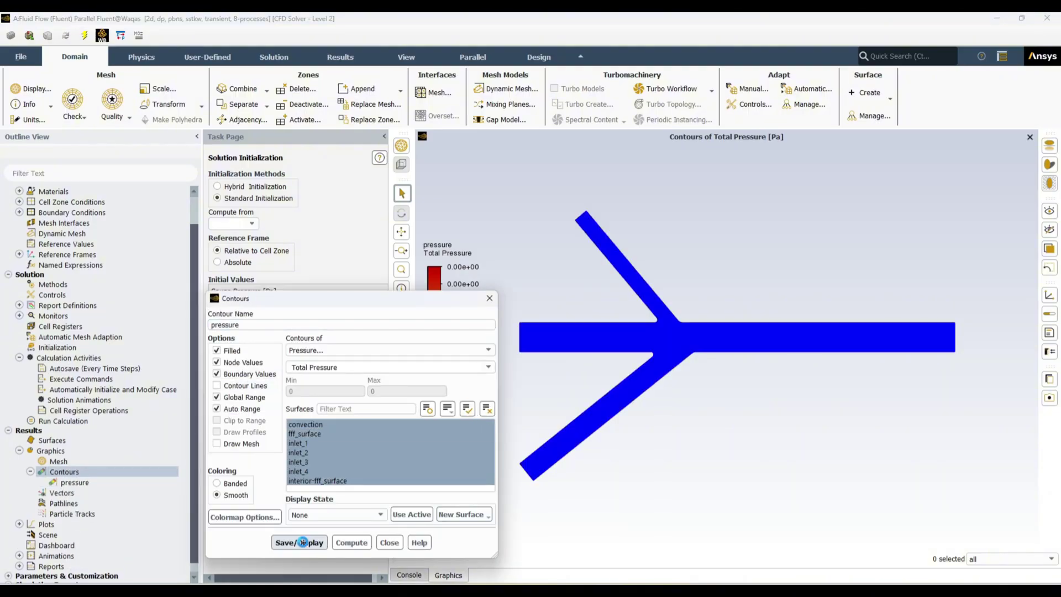
{"action": "left_click", "coordinate": [389, 542]}
- Create and display a velocity magnitude contour named velocity on all surfaces
{"action": "right_click", "coordinate": [64, 472]}
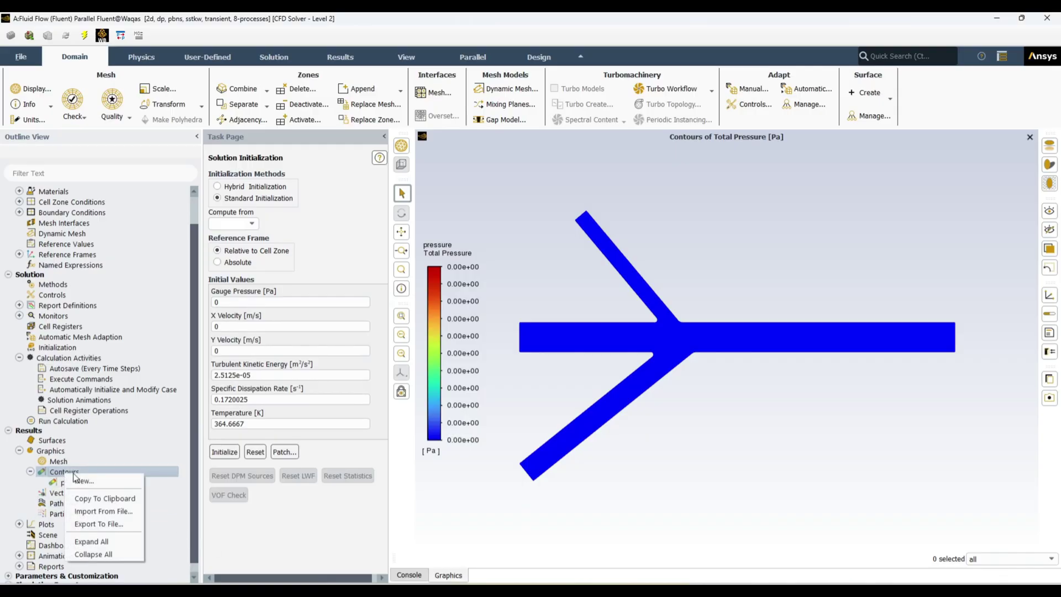
{"action": "left_click", "coordinate": [112, 480]}
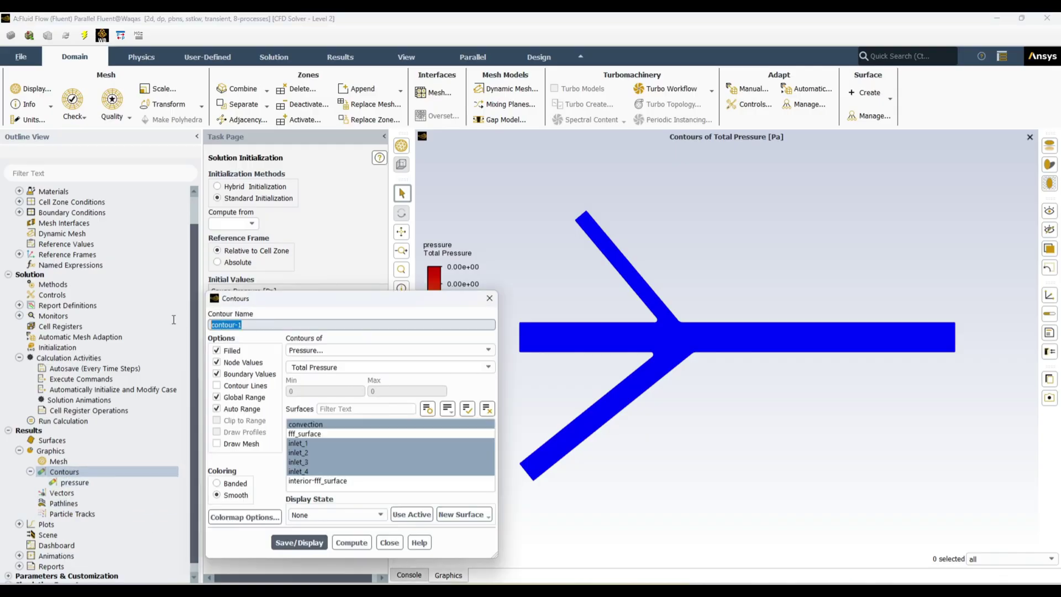
{"action": "type", "text": "velocity"}
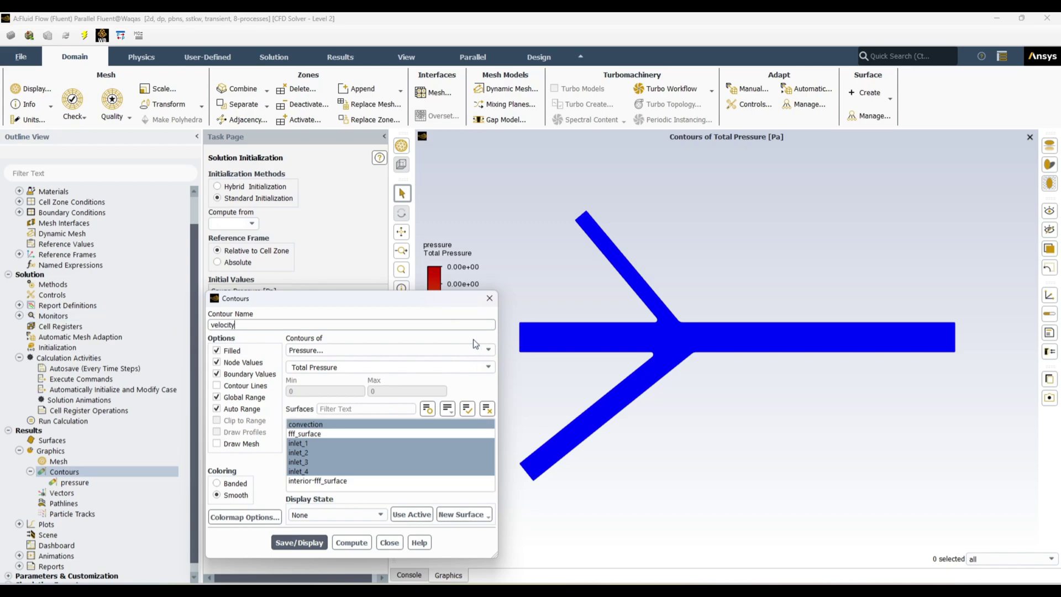
{"action": "left_click", "coordinate": [486, 349]}
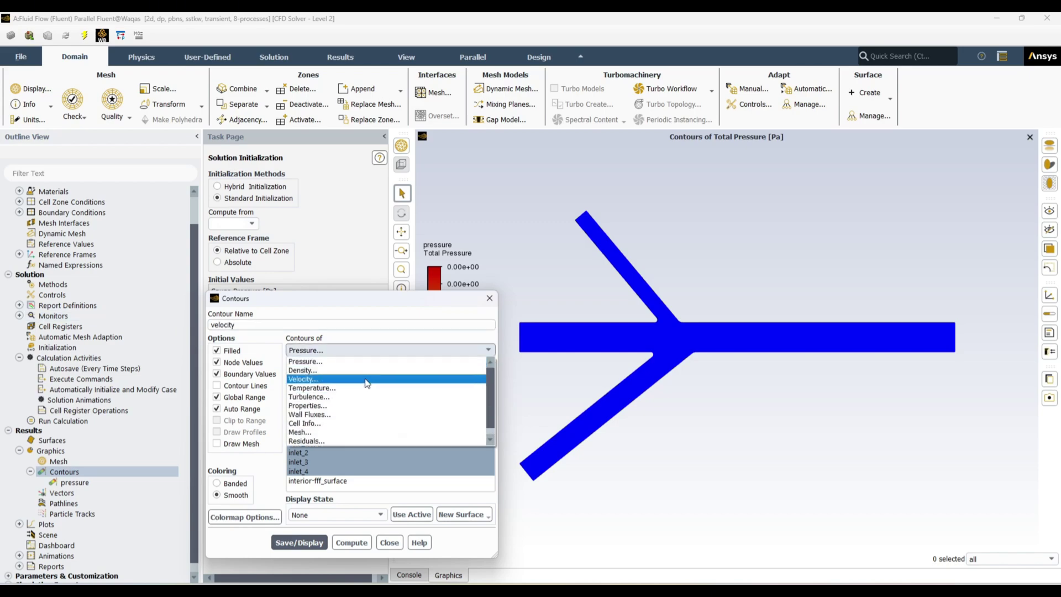
{"action": "left_click", "coordinate": [367, 380]}
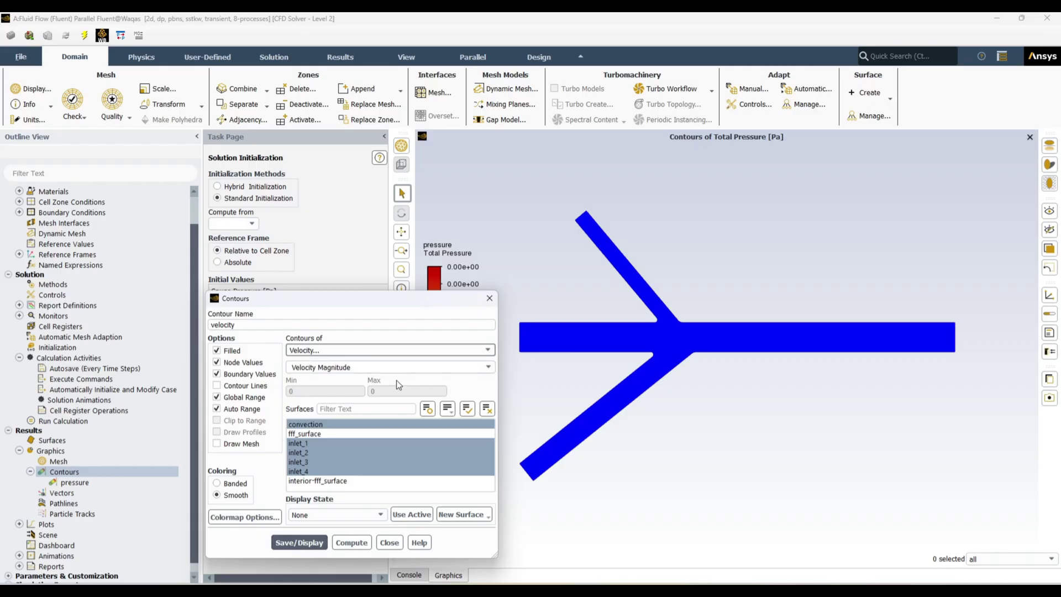
{"action": "left_click", "coordinate": [467, 409]}
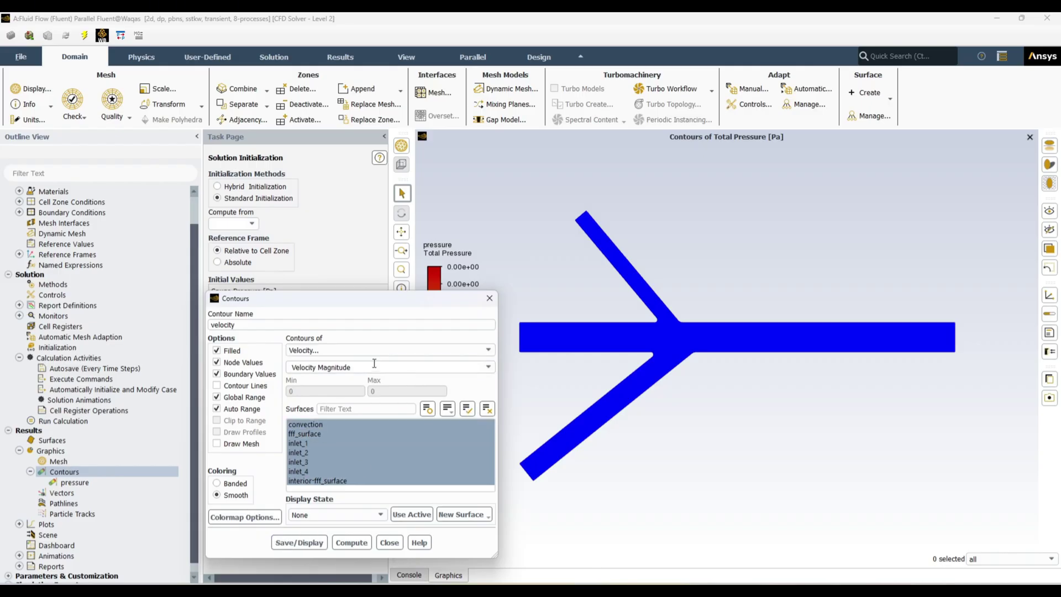
{"action": "left_click", "coordinate": [298, 543]}
{"action": "left_click", "coordinate": [389, 542]}
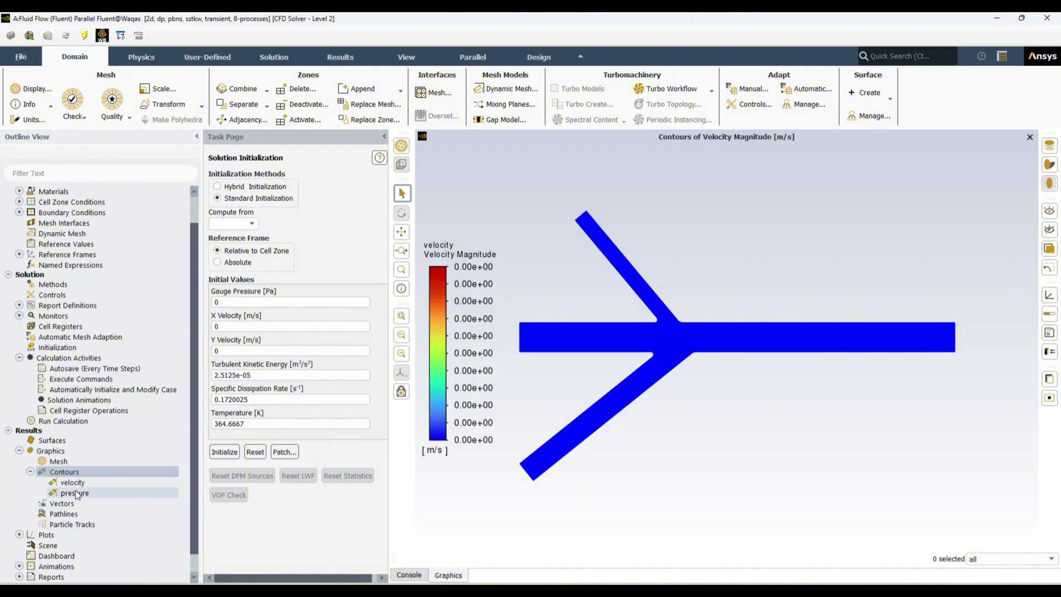
- Set autosave to store the data file every 20 time steps and recheck the setting
{"action": "double_click", "coordinate": [99, 369]}
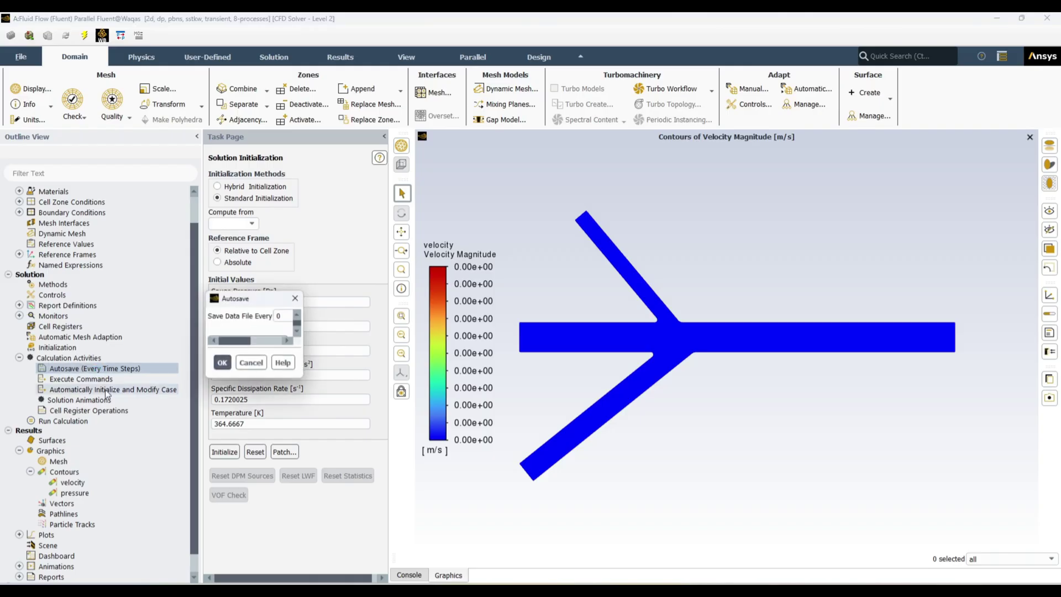
{"action": "double_click", "coordinate": [279, 316]}
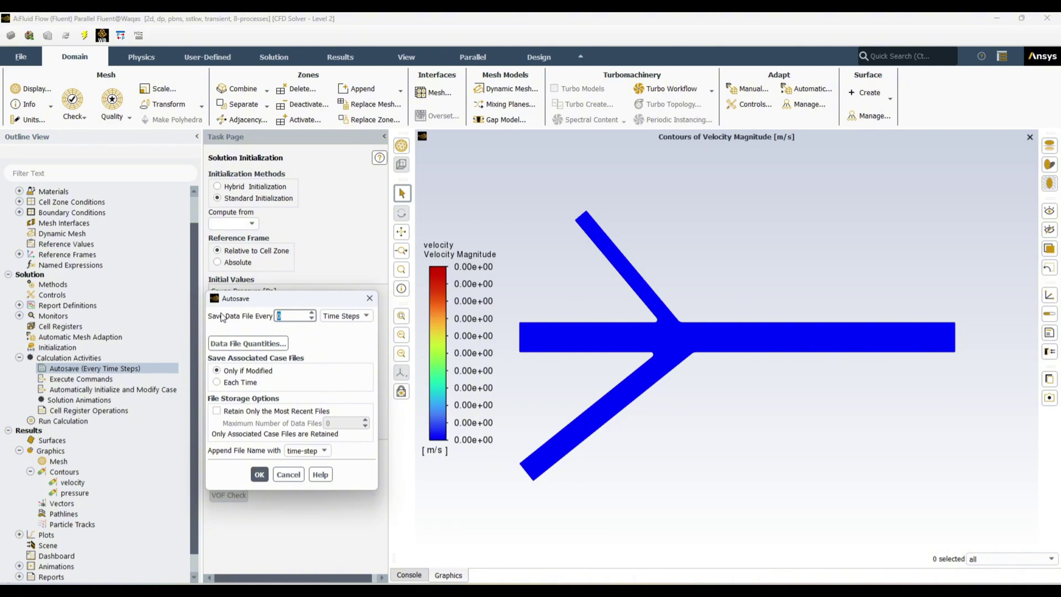
{"action": "type", "text": "20"}
{"action": "left_click", "coordinate": [259, 474]}
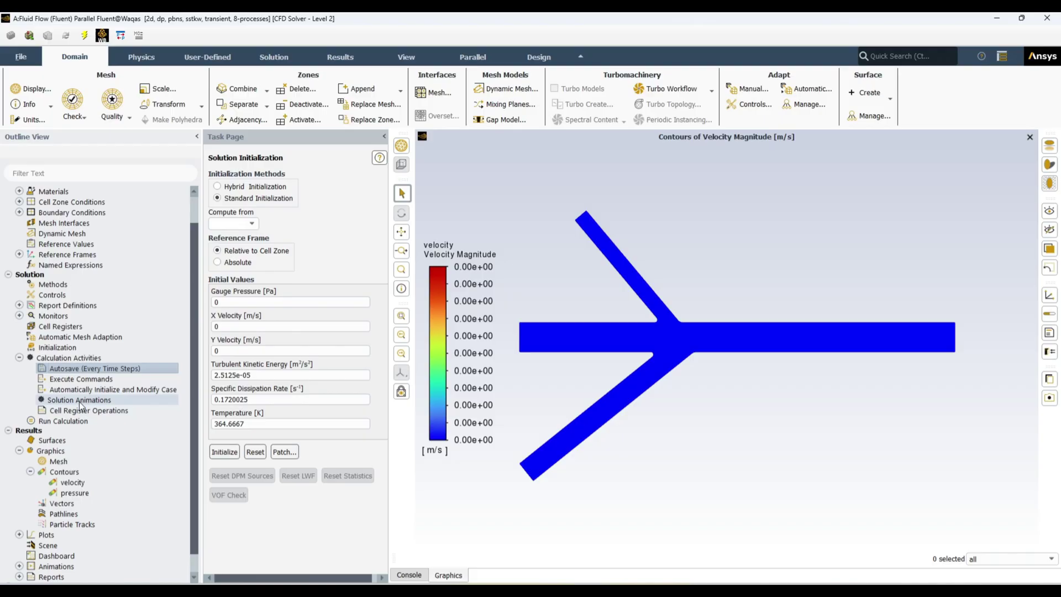
{"action": "double_click", "coordinate": [95, 369]}
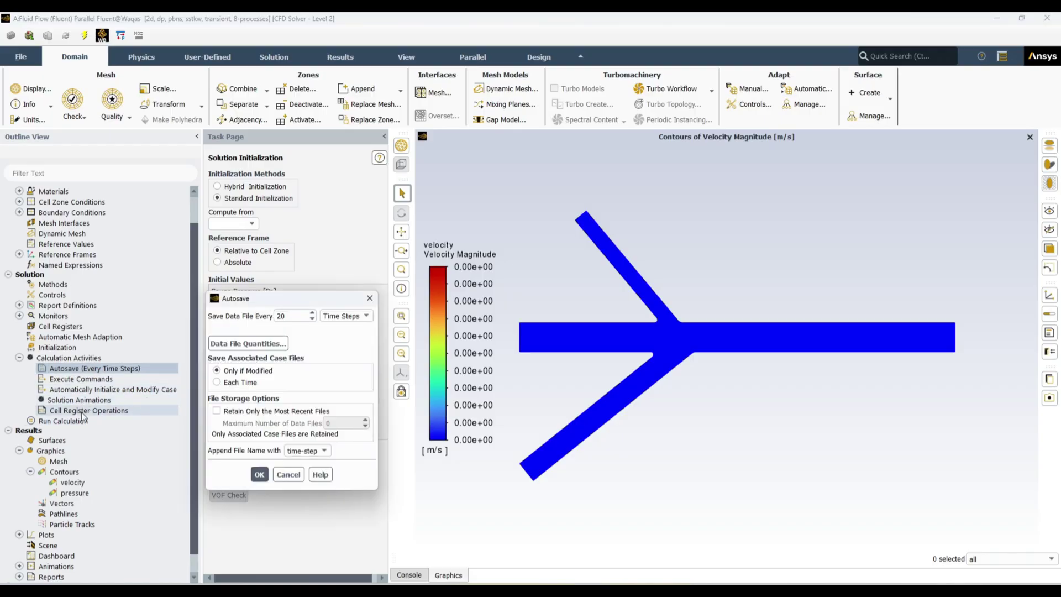
{"action": "left_click", "coordinate": [259, 474]}
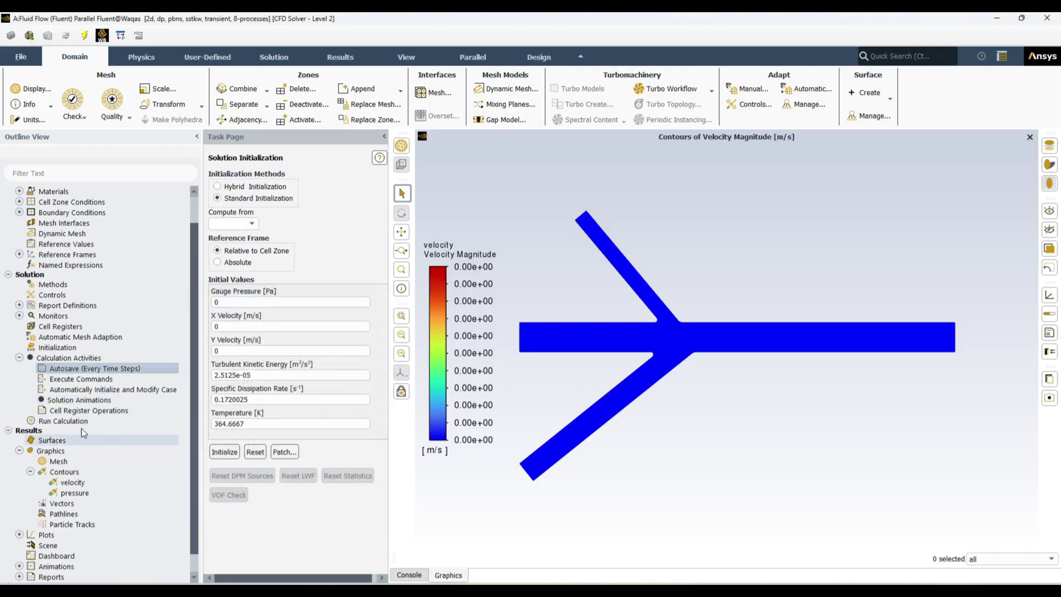
- Define a solution animation named velocity_animation of the velocity contour, recorded every 10 time steps and stored as HSF files
{"action": "double_click", "coordinate": [84, 401]}
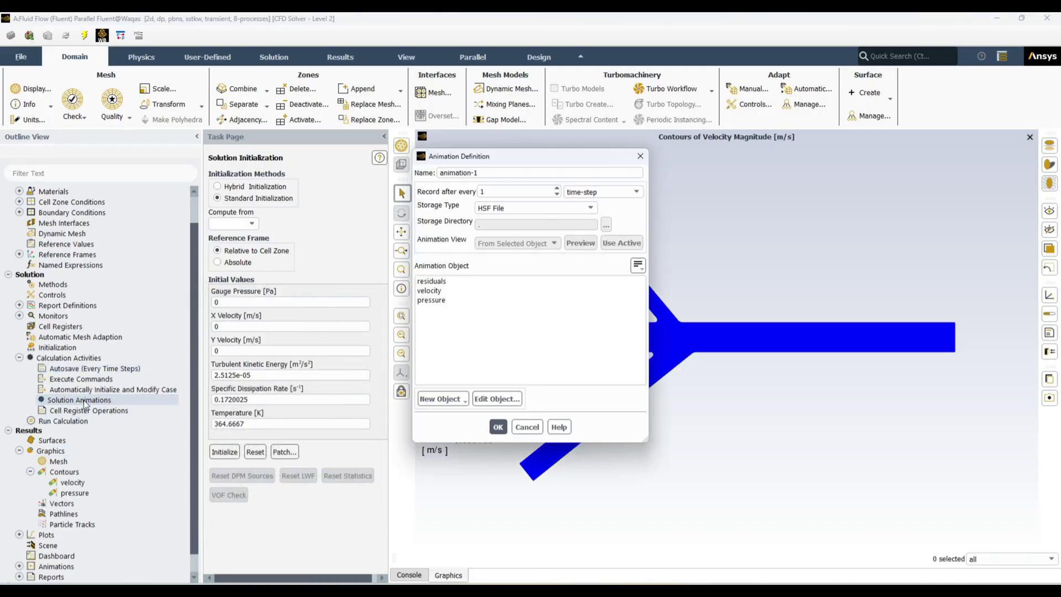
{"action": "left_click_drag", "start_coordinate": [548, 158], "coordinate": [617, 229]}
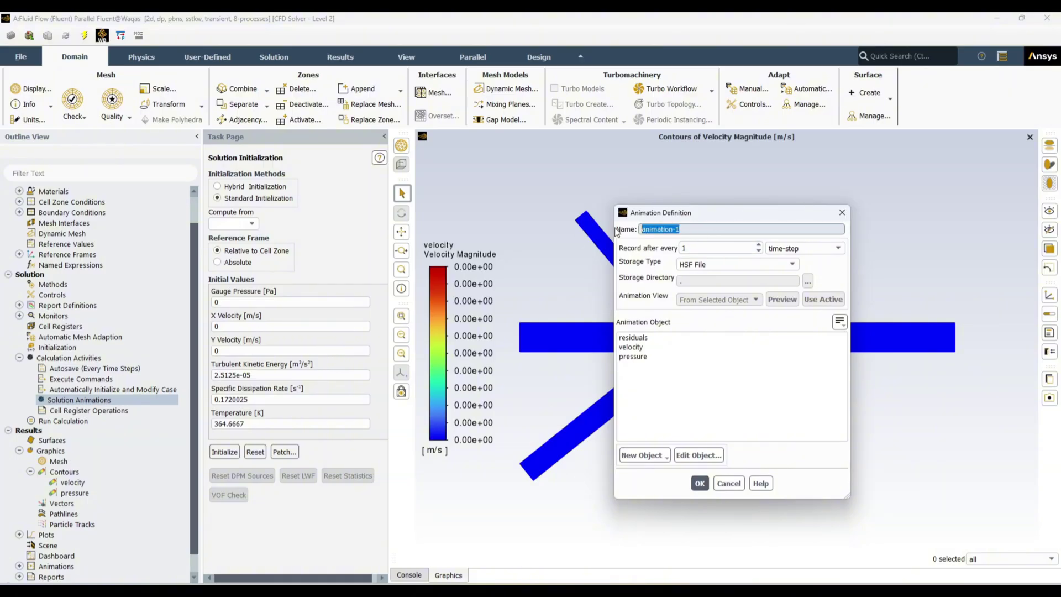
{"action": "left_click_drag", "start_coordinate": [799, 215], "coordinate": [602, 213]}
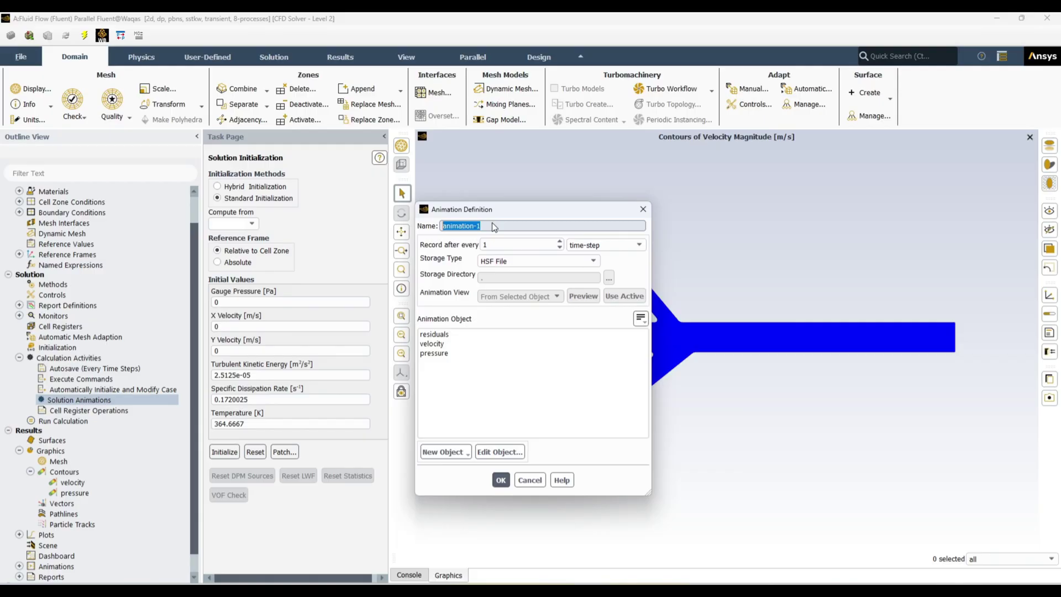
{"action": "type", "text": "velocity_animation"}
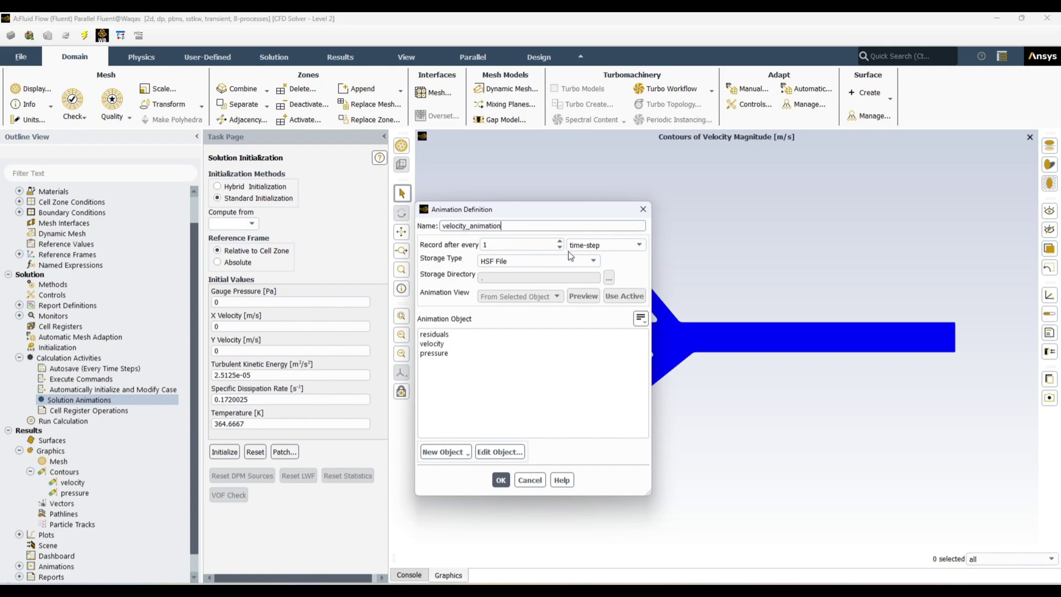
{"action": "left_click", "coordinate": [496, 246]}
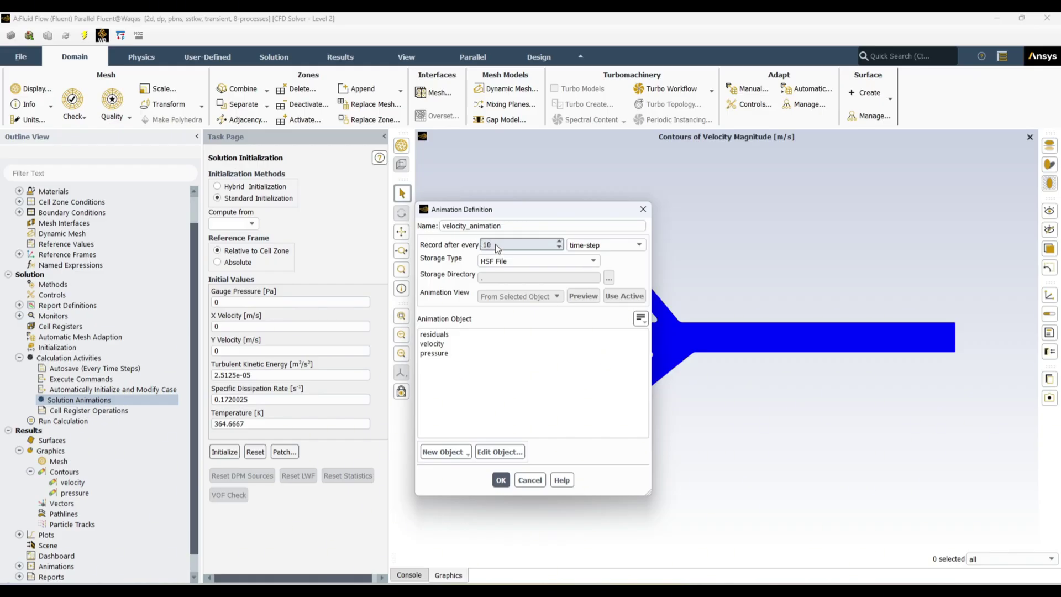
{"action": "type", "text": "0"}
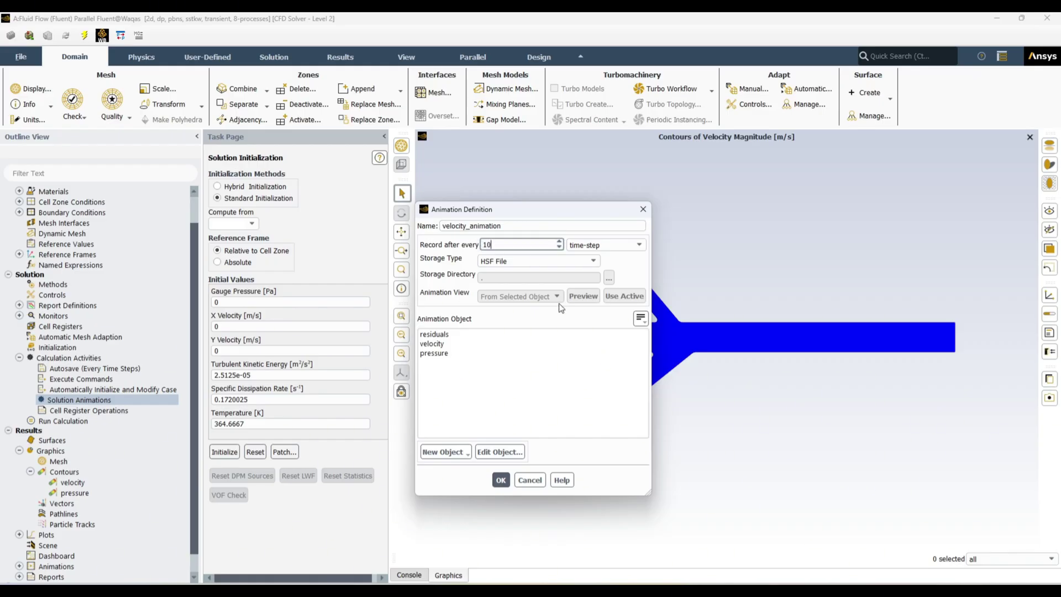
{"action": "left_click", "coordinate": [436, 344]}
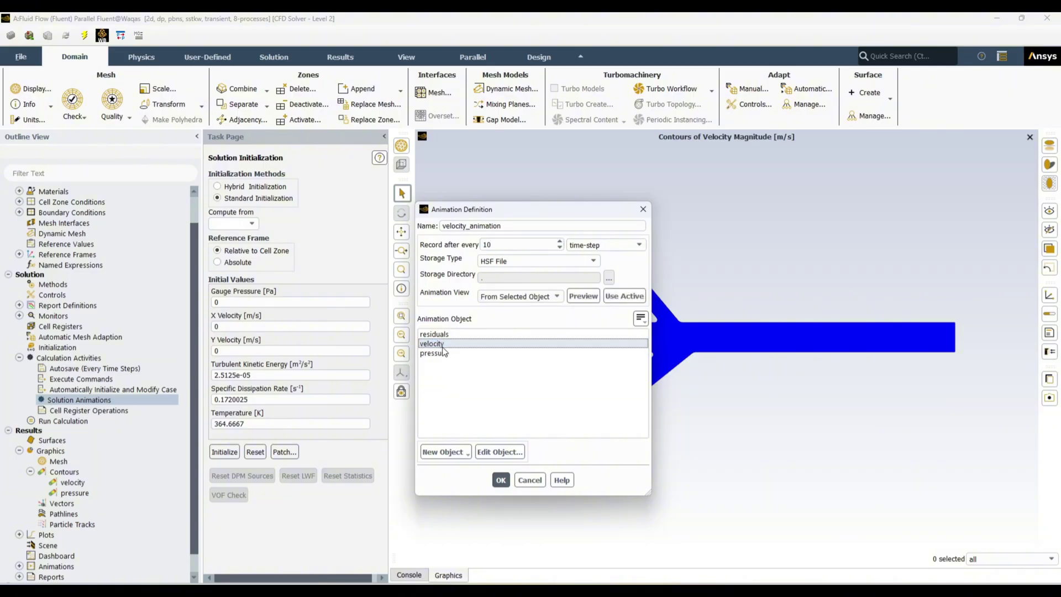
{"action": "left_click", "coordinate": [595, 263]}
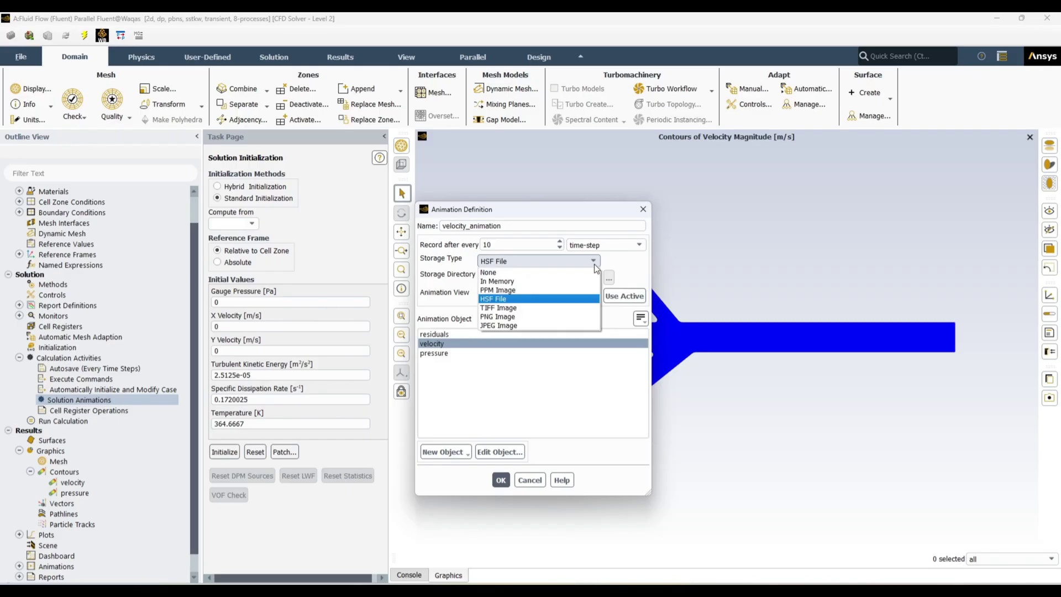
{"action": "left_click", "coordinate": [549, 299]}
{"action": "left_click", "coordinate": [501, 480]}
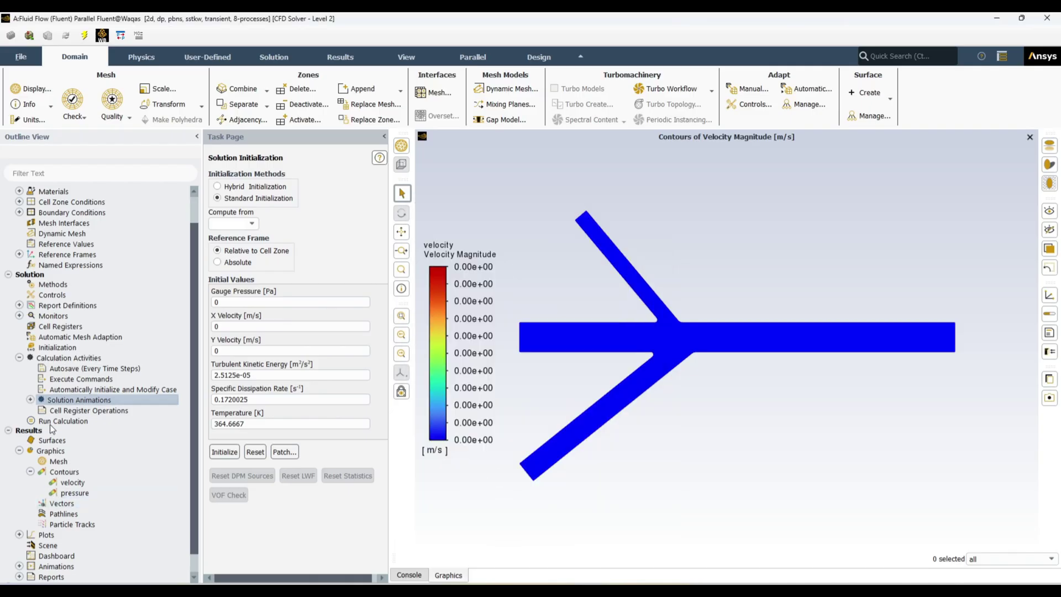
- Define a solution animation named pressure_animation of the pressure contour, recorded every 10 time steps and stored as HSF files
{"action": "left_click", "coordinate": [30, 400]}
{"action": "right_click", "coordinate": [98, 400]}
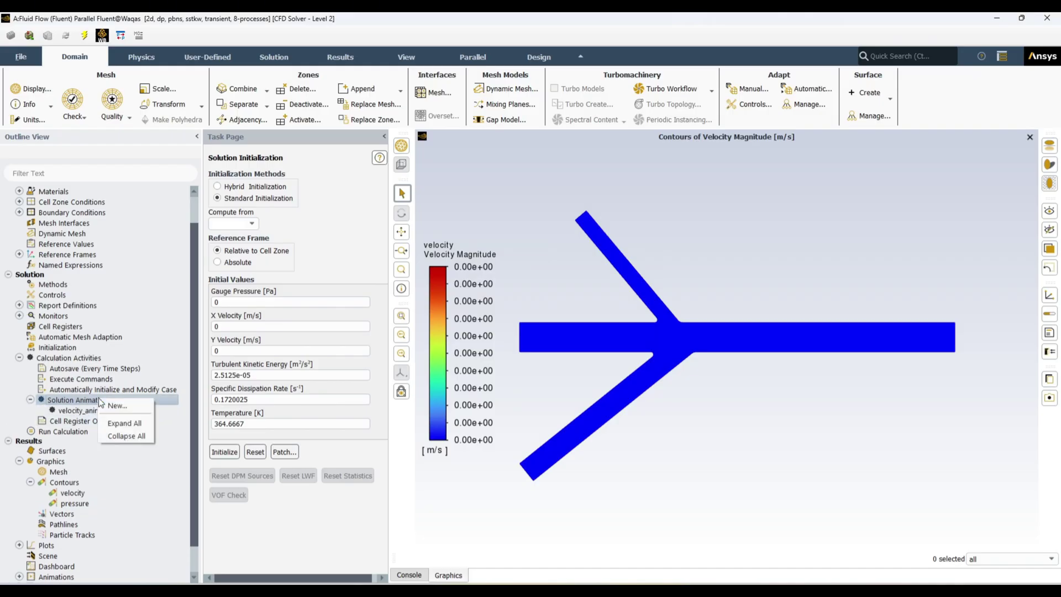
{"action": "left_click", "coordinate": [133, 405]}
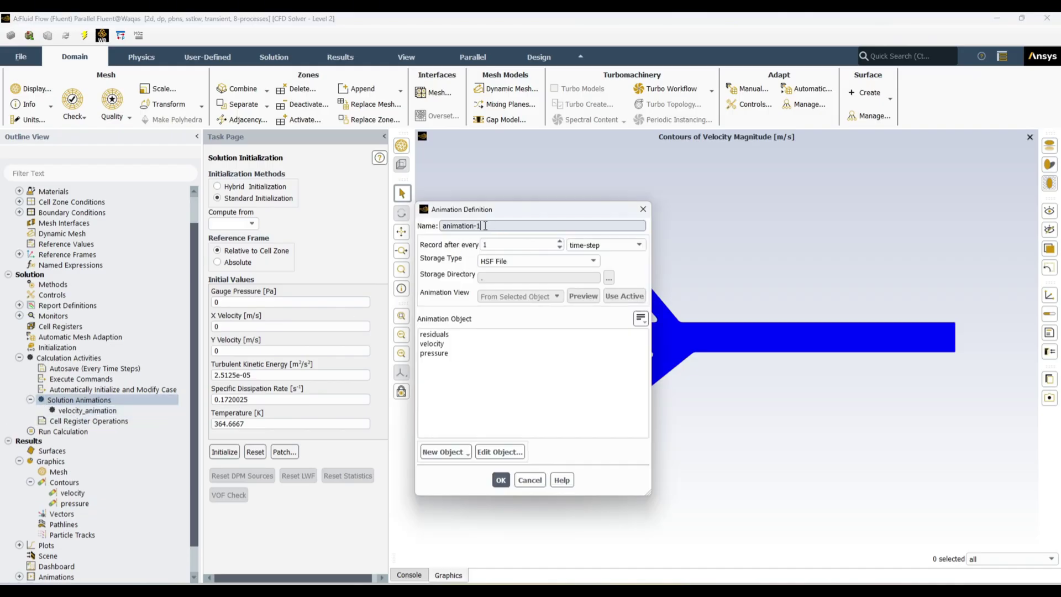
{"action": "type", "text": "pressure_animation"}
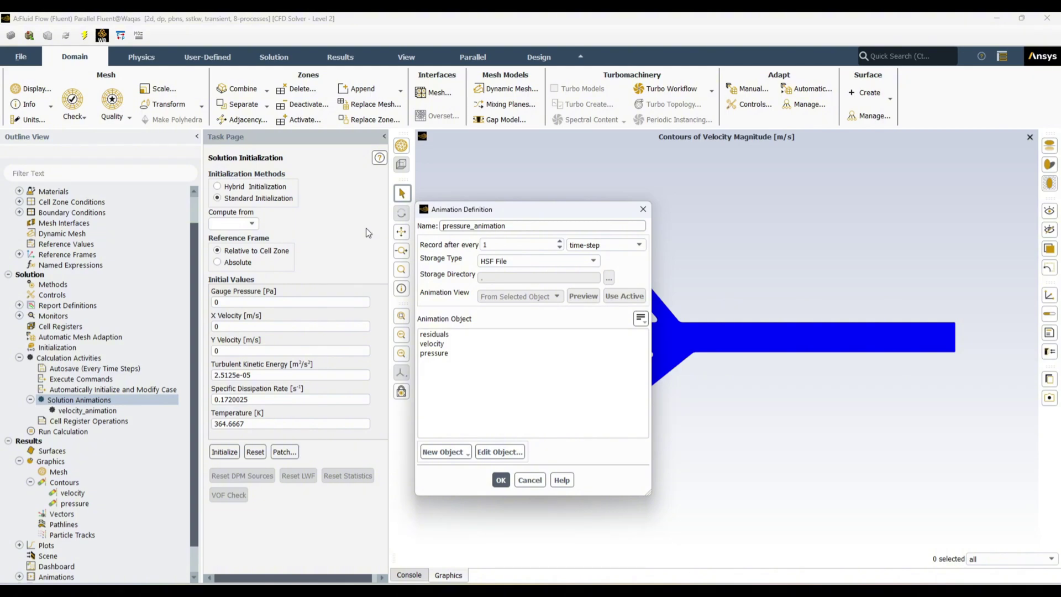
{"action": "left_click", "coordinate": [436, 353]}
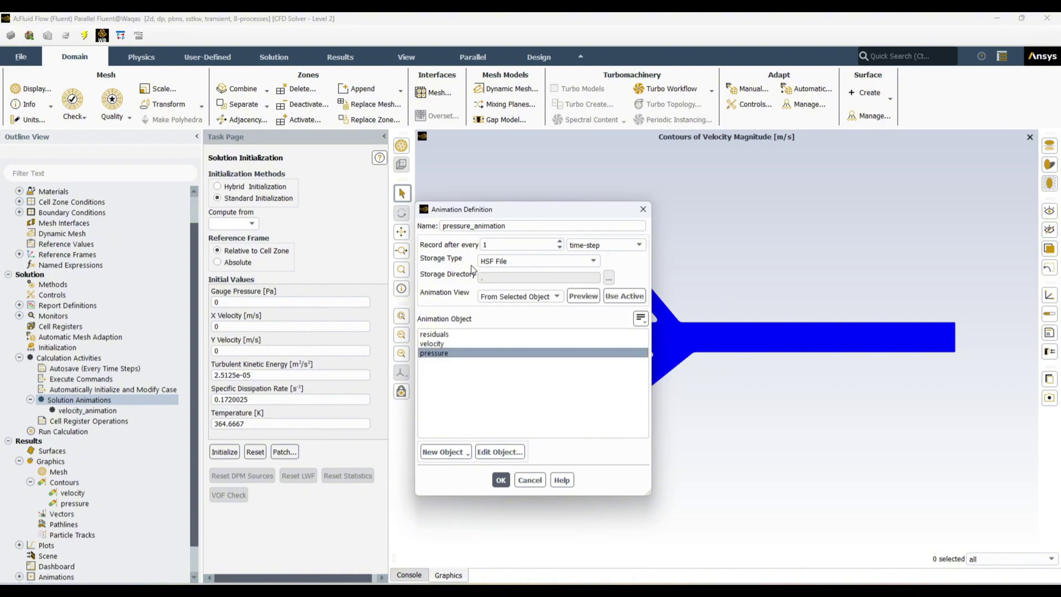
{"action": "left_click", "coordinate": [514, 244]}
{"action": "type", "text": "0"}
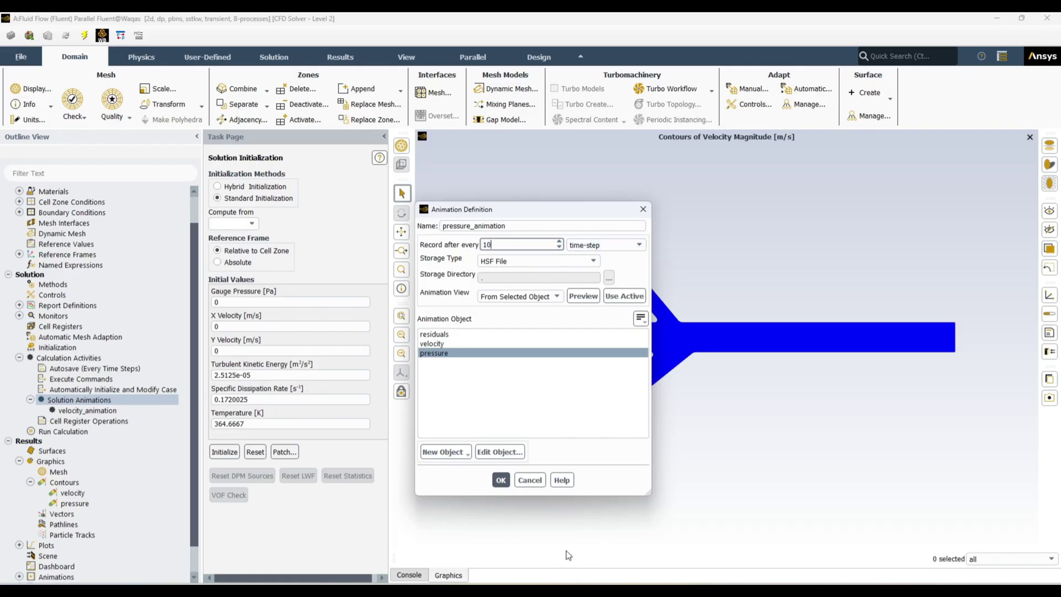
{"action": "left_click", "coordinate": [500, 481]}
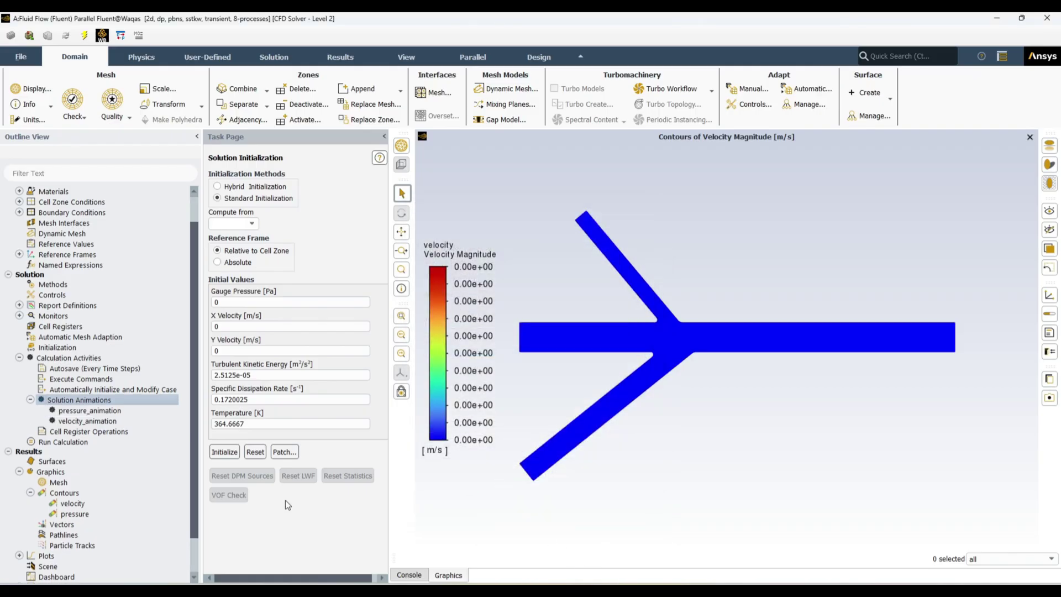
- Run the transient calculation for 200 time steps with a time step size of 0.01 s
{"action": "left_click", "coordinate": [71, 441]}
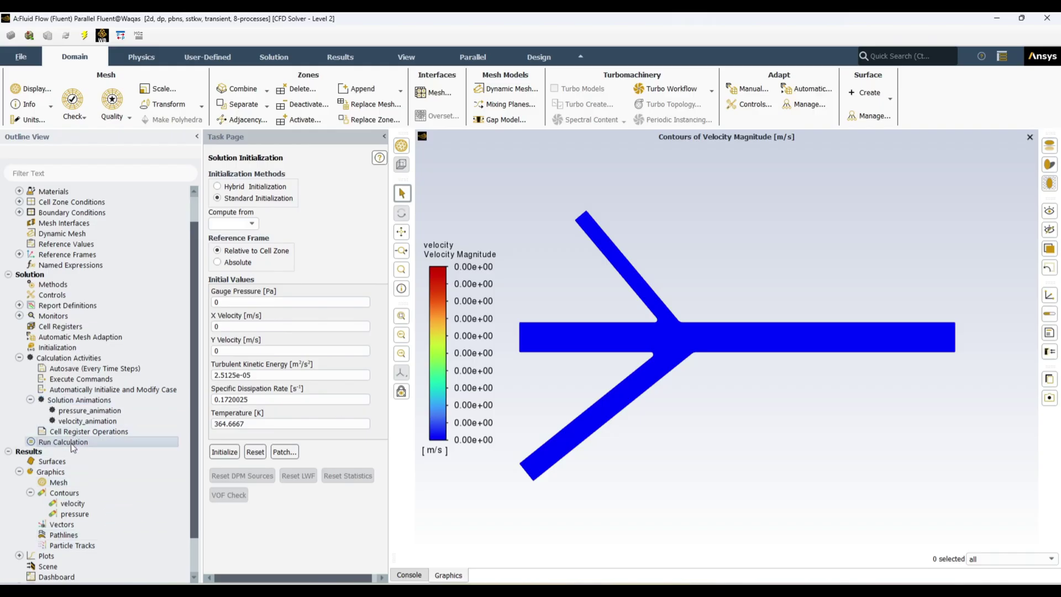
{"action": "left_click_drag", "start_coordinate": [389, 498], "coordinate": [536, 497]}
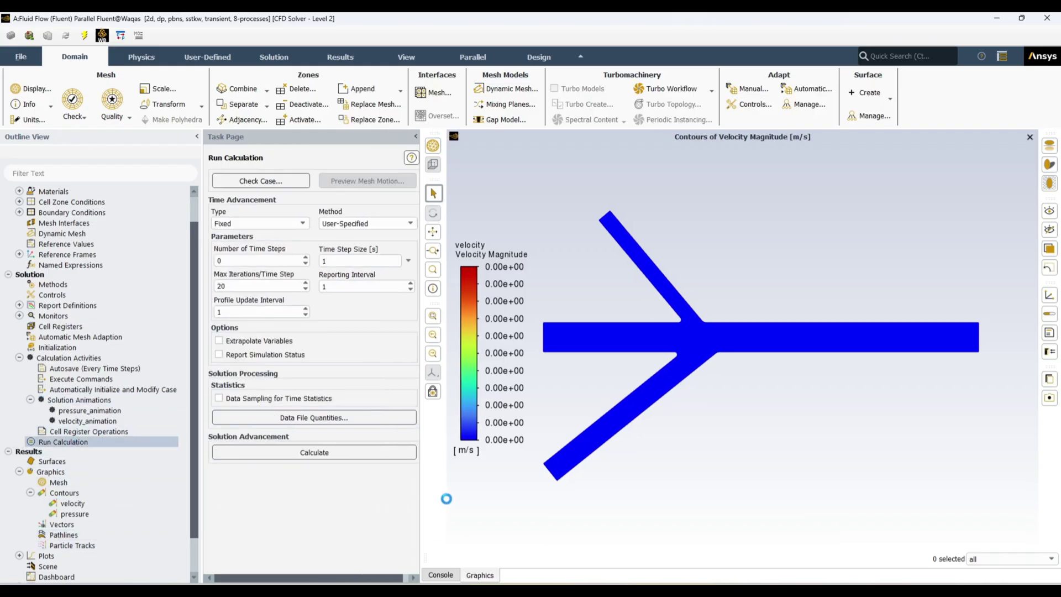
{"action": "double_click", "coordinate": [399, 260]}
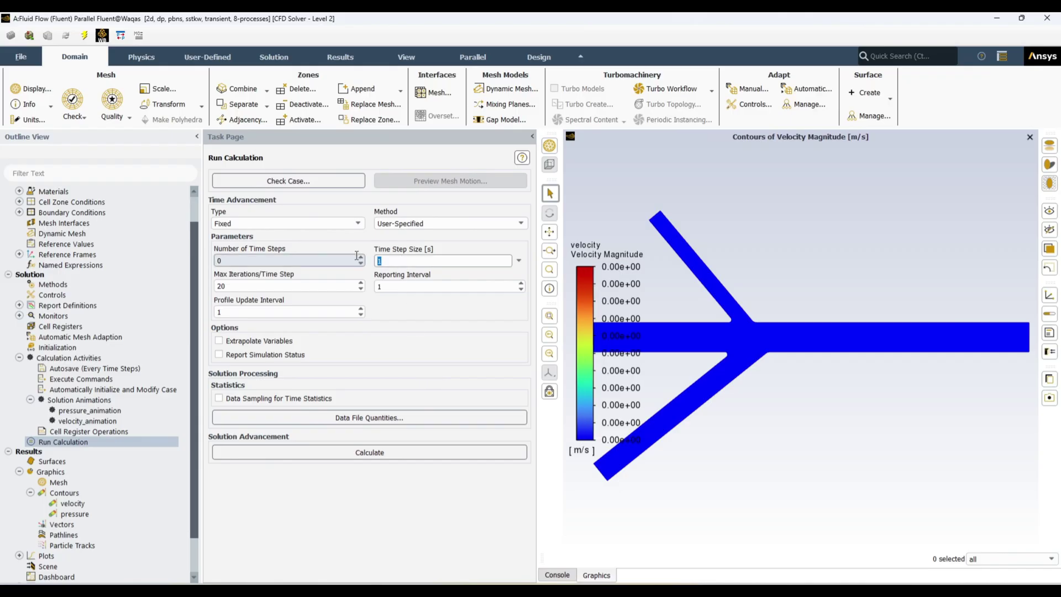
{"action": "type", "text": "0.01"}
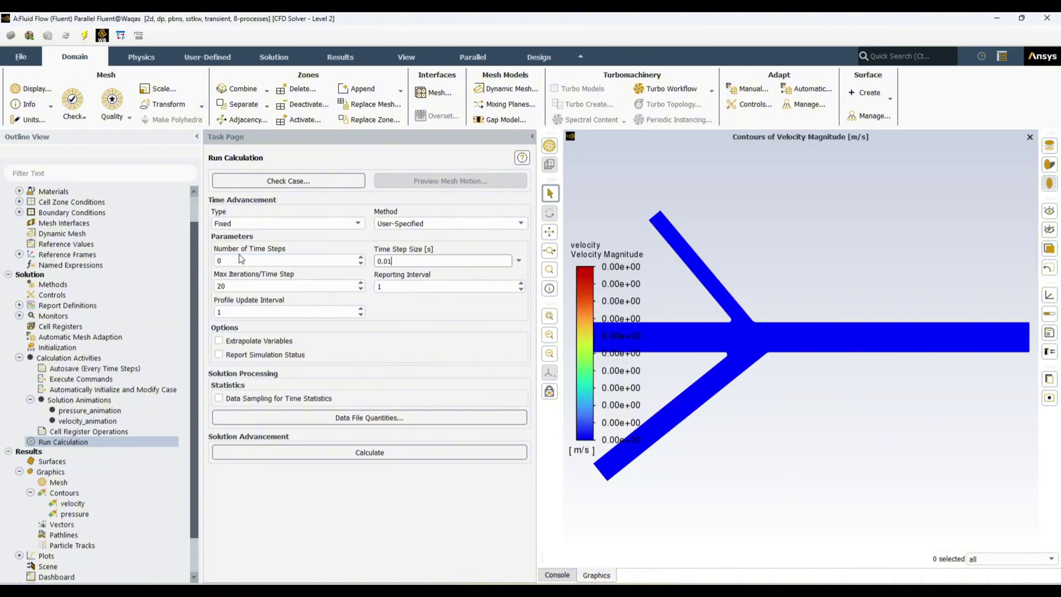
{"action": "double_click", "coordinate": [357, 256]}
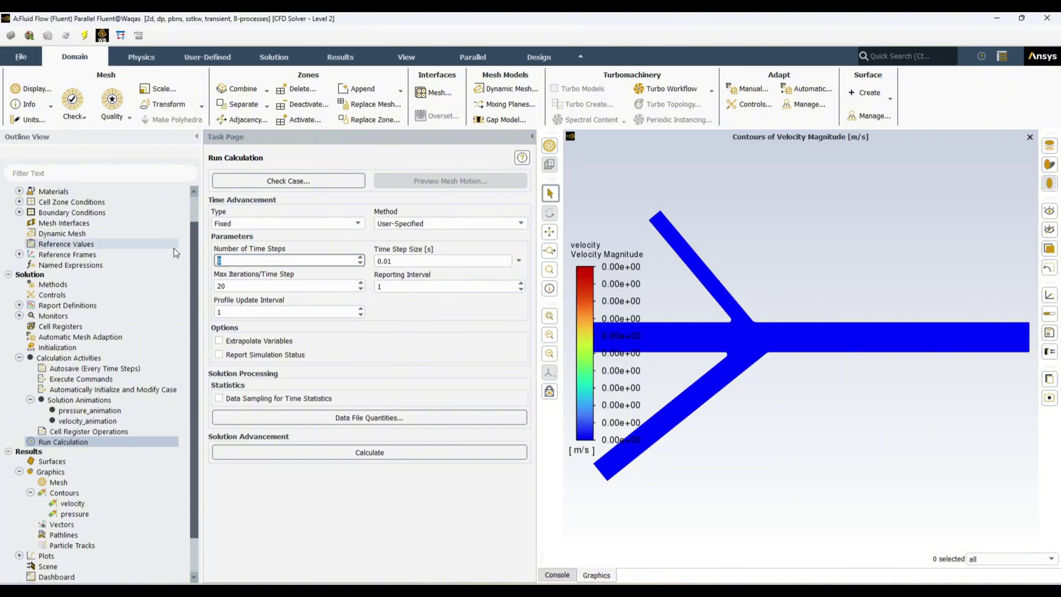
{"action": "type", "text": "200"}
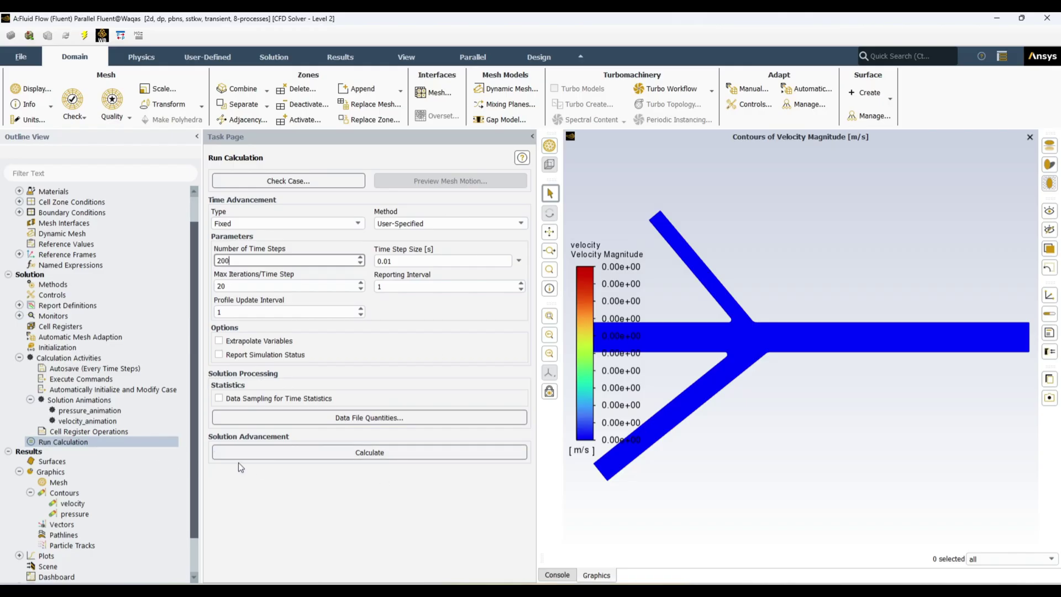
{"action": "left_click", "coordinate": [314, 454]}
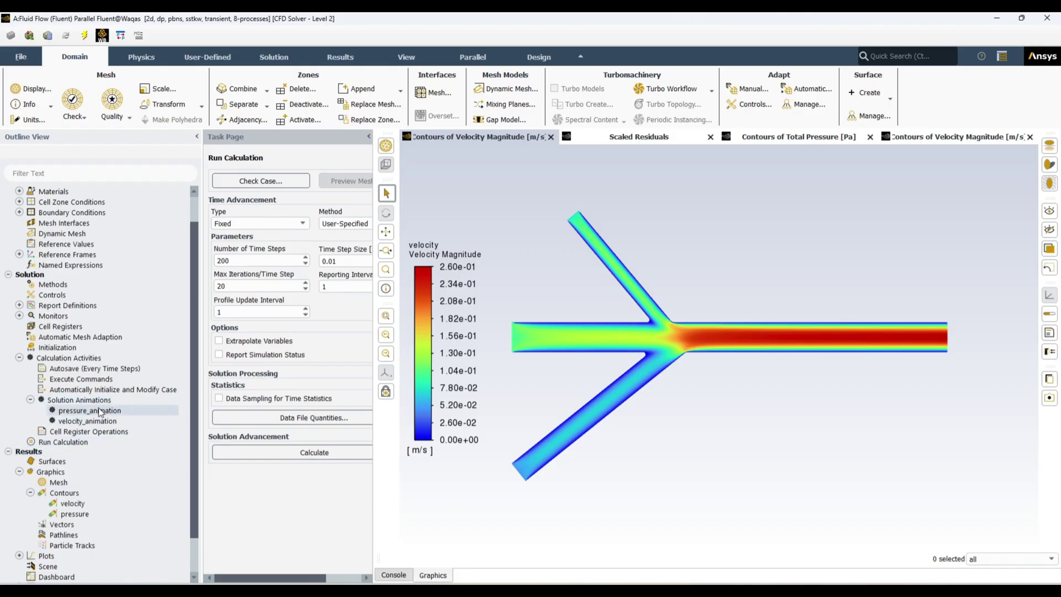
- Play back velocity_animation, then raise the replay speed slightly and replay it
{"action": "scroll", "coordinate": [48, 487], "scroll_direction": "down", "scroll_amount": 2}
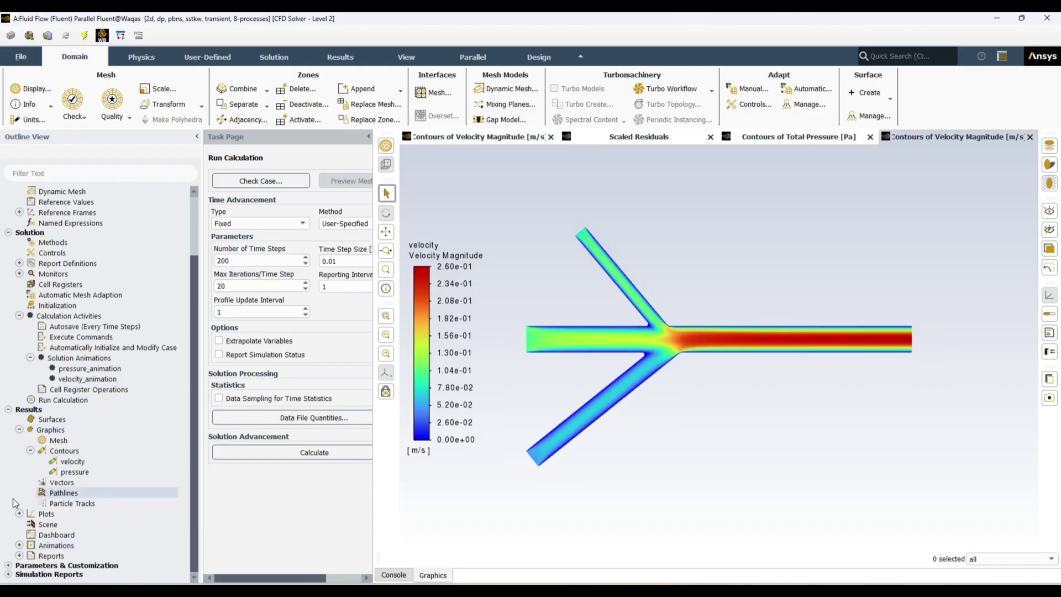
{"action": "left_click", "coordinate": [20, 547]}
{"action": "scroll", "coordinate": [61, 539], "scroll_direction": "down", "scroll_amount": 1}
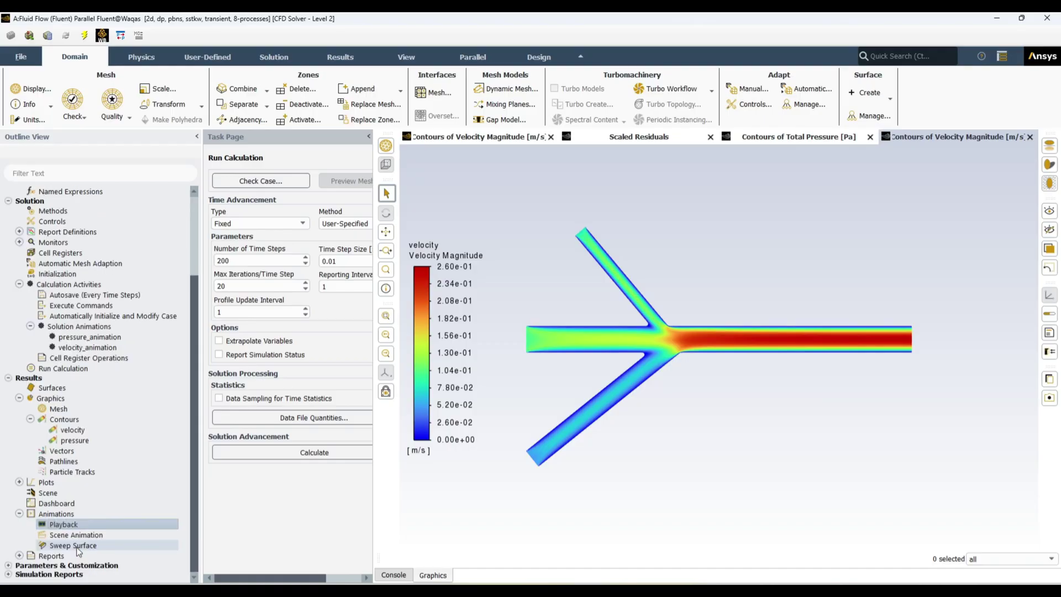
{"action": "double_click", "coordinate": [65, 527]}
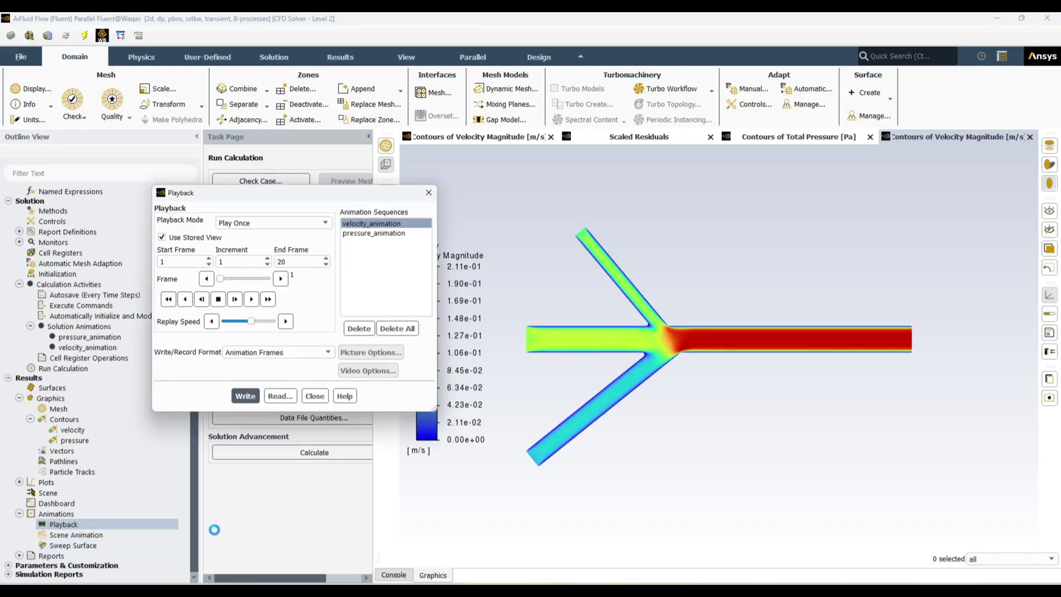
{"action": "left_click", "coordinate": [373, 224]}
{"action": "left_click", "coordinate": [252, 299]}
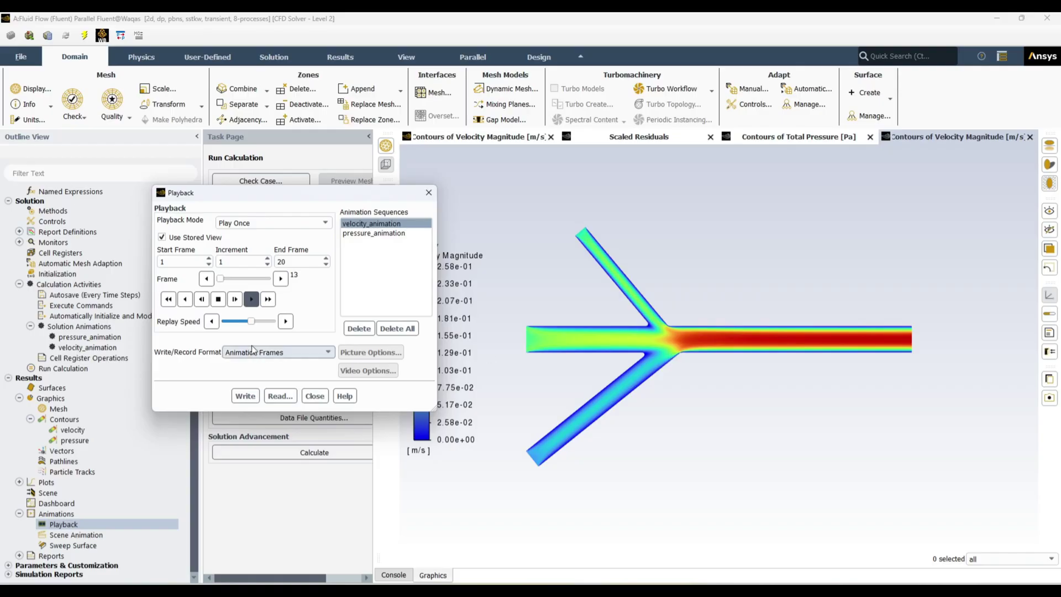
{"action": "left_click_drag", "start_coordinate": [253, 325], "coordinate": [260, 325]}
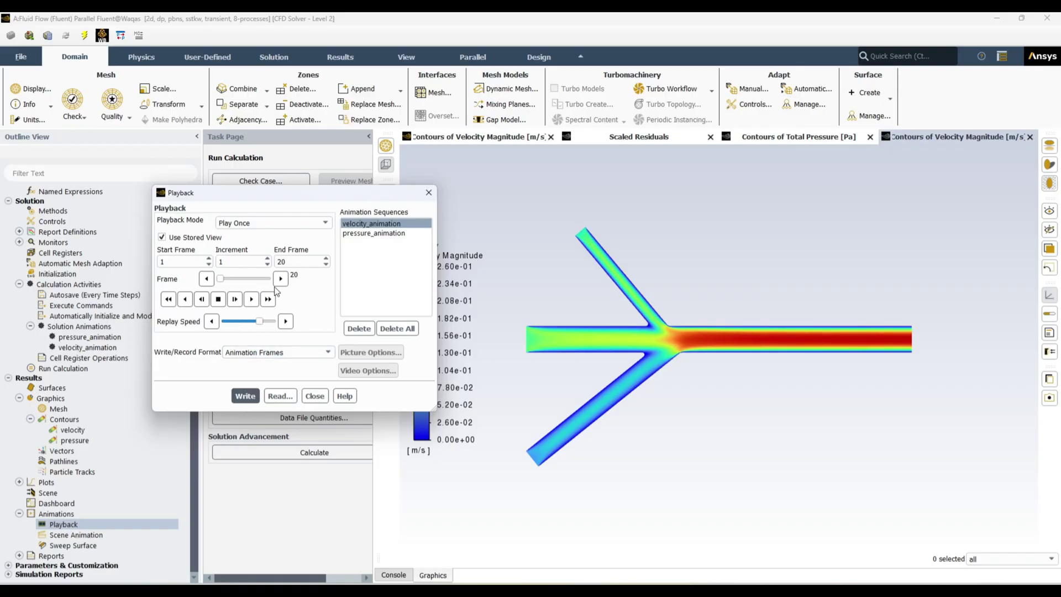
{"action": "left_click", "coordinate": [251, 300]}
{"action": "left_click", "coordinate": [251, 299]}
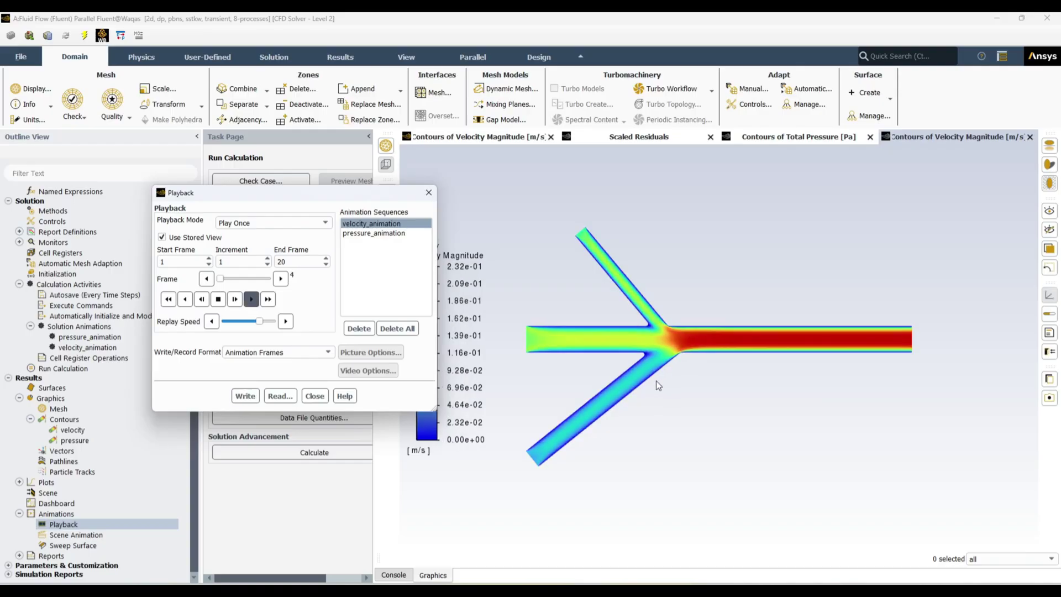
- Play back pressure_animation and write it as an MP4 video file named pressure_animation, accepting 15 FPS, original resolution and best quality
{"action": "left_click", "coordinate": [380, 235]}
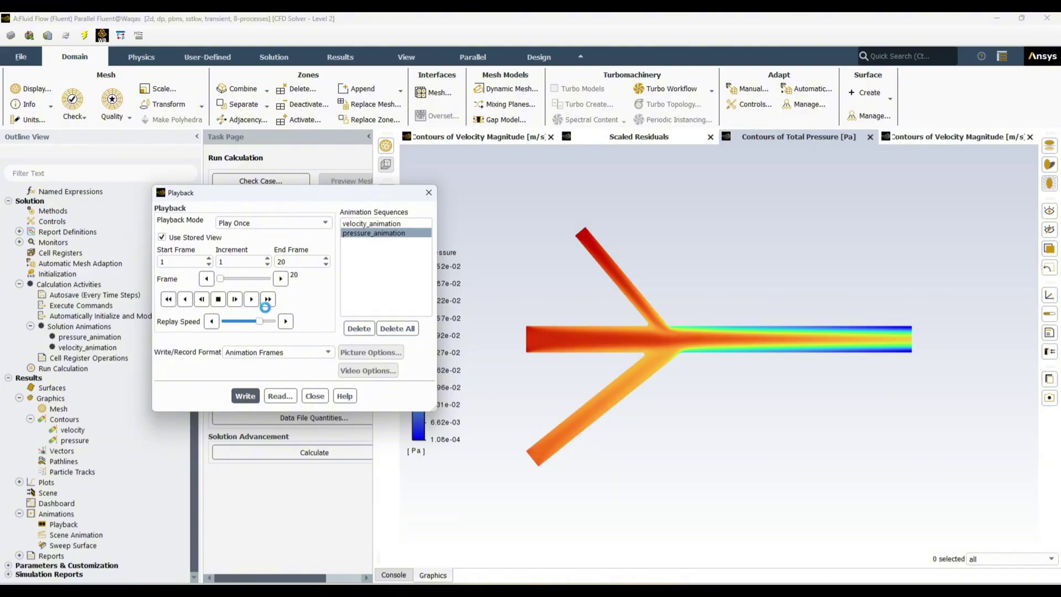
{"action": "left_click", "coordinate": [251, 299]}
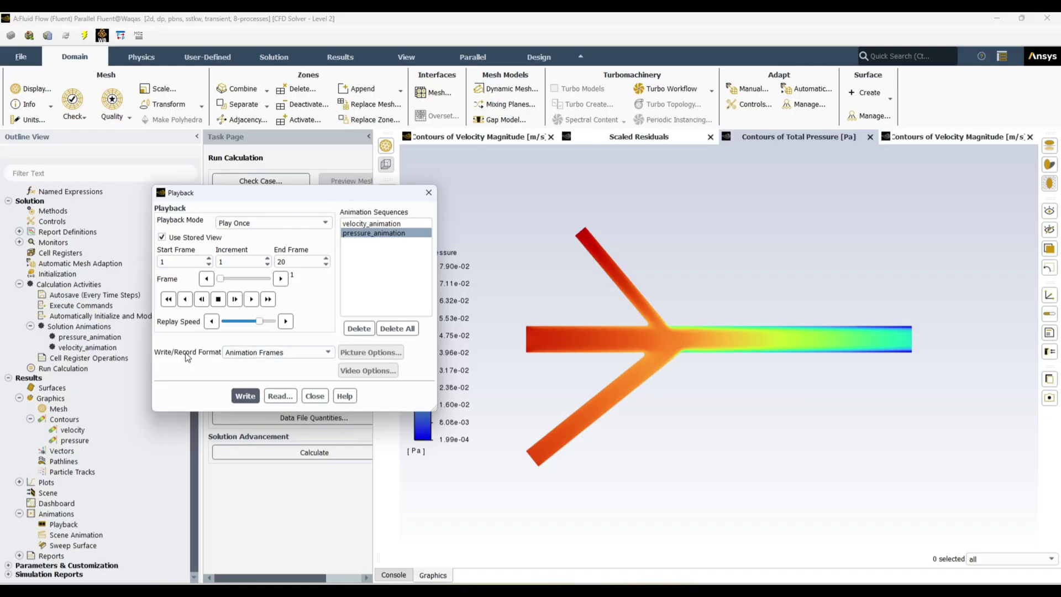
{"action": "left_click", "coordinate": [330, 354]}
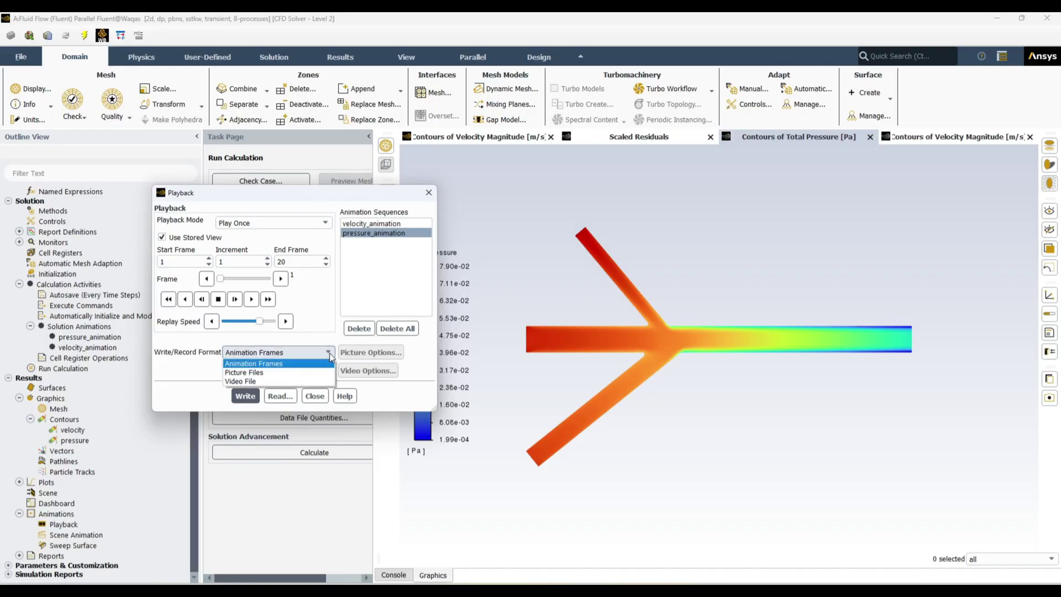
{"action": "left_click", "coordinate": [264, 382]}
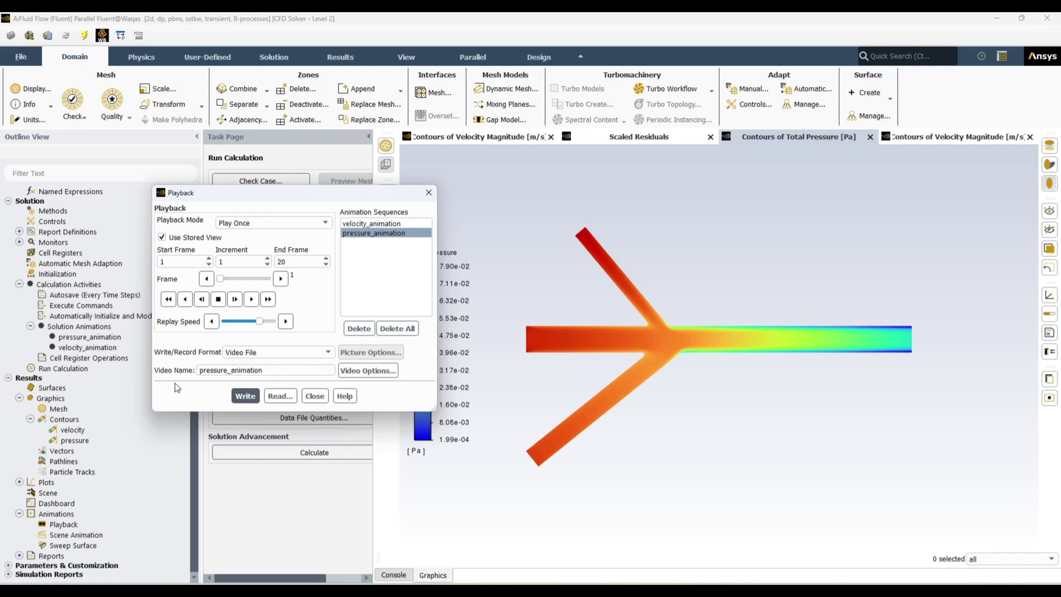
{"action": "left_click", "coordinate": [368, 371]}
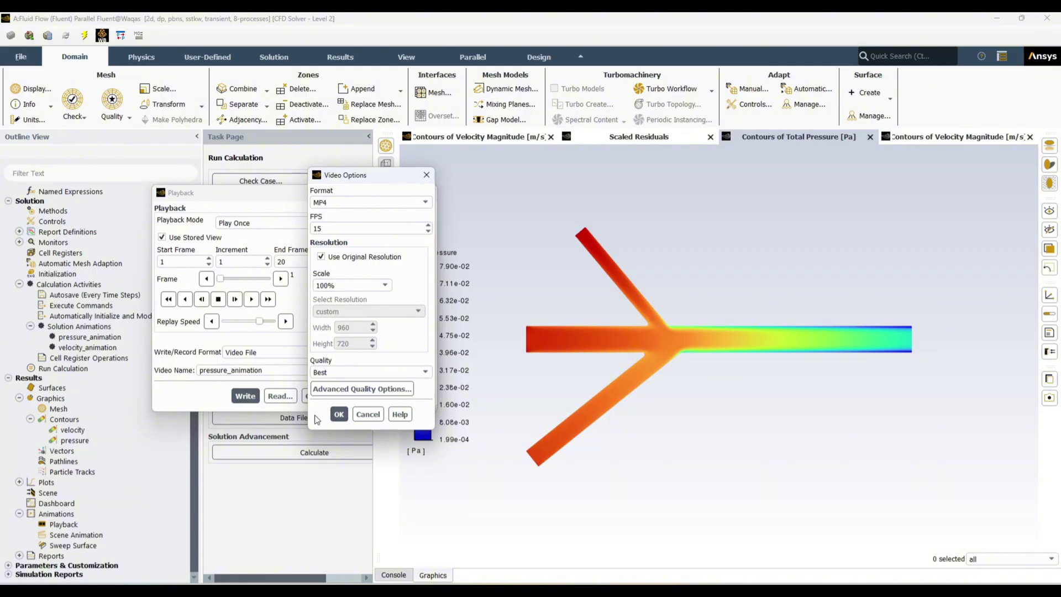
{"action": "left_click", "coordinate": [340, 418]}
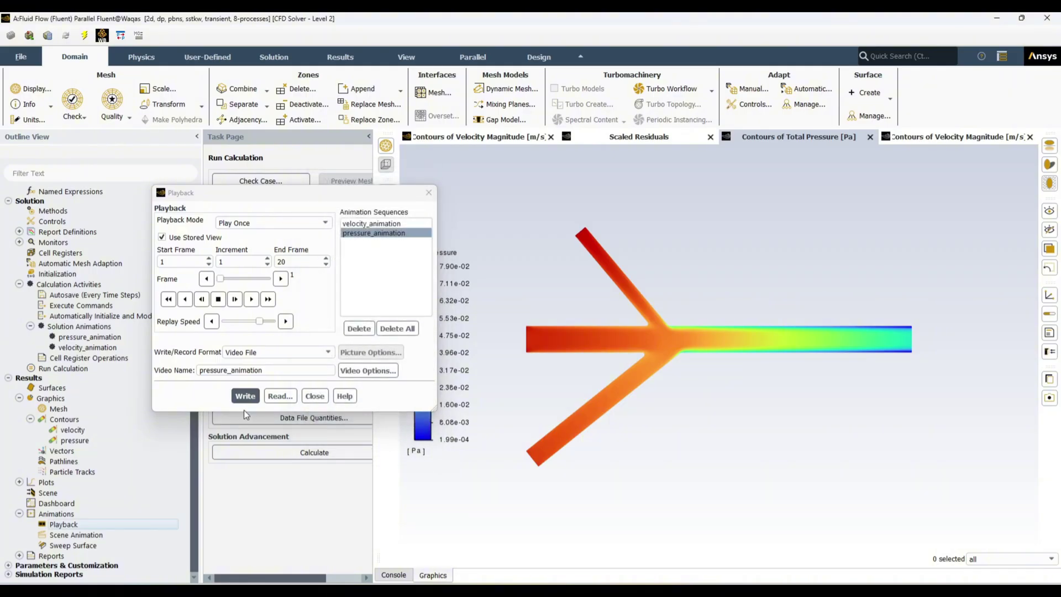
{"action": "left_click", "coordinate": [245, 396]}
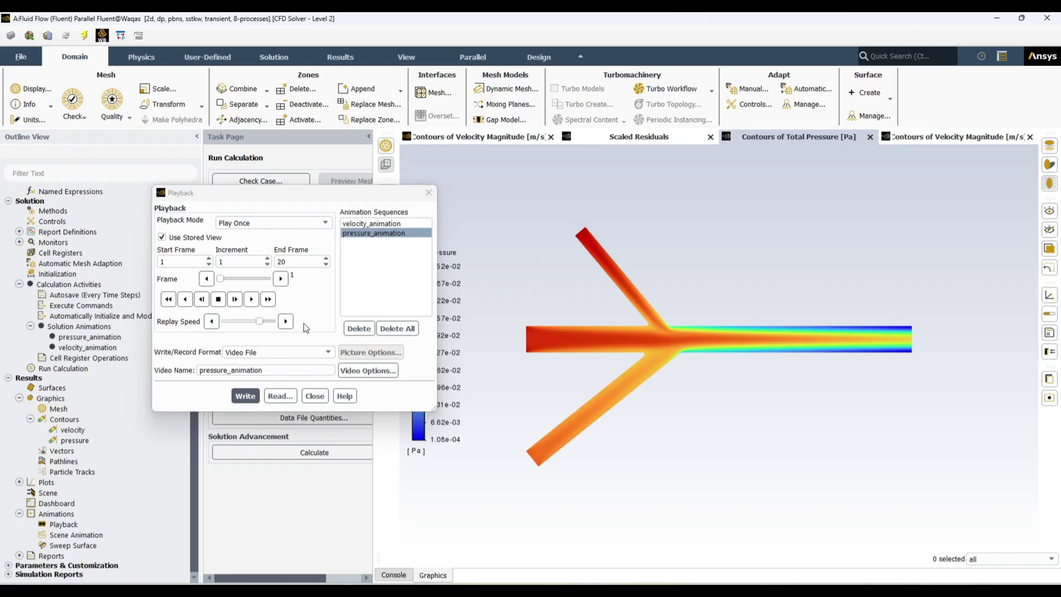
- Switch to File Explorer, browse through dp0 and FFF to the project's Fluent folder, and play pressure_animation.mp4
{"action": "mouse_move", "coordinate": [166, 590]}
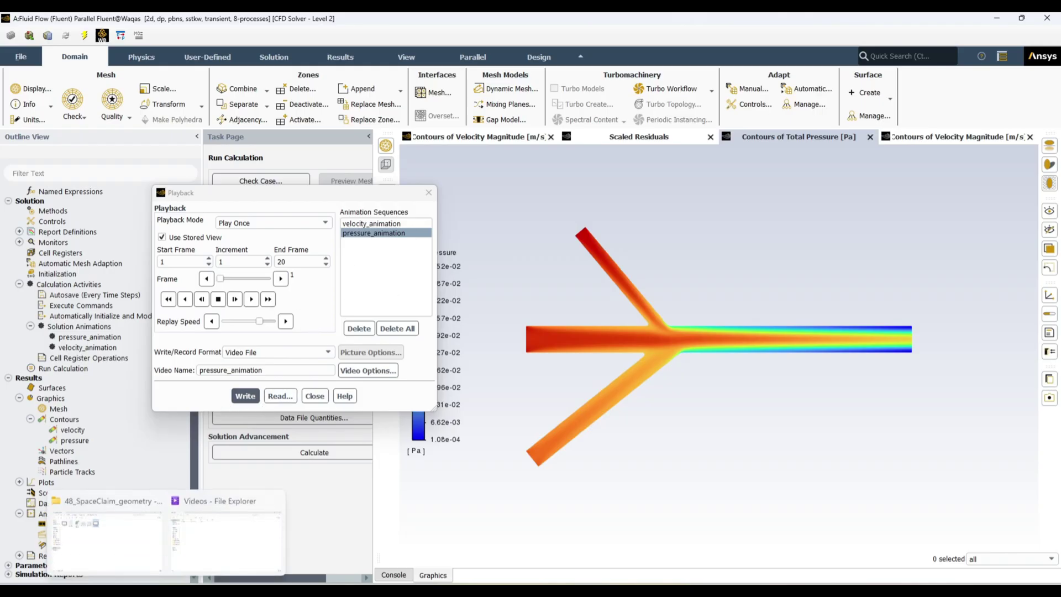
{"action": "left_click", "coordinate": [123, 548]}
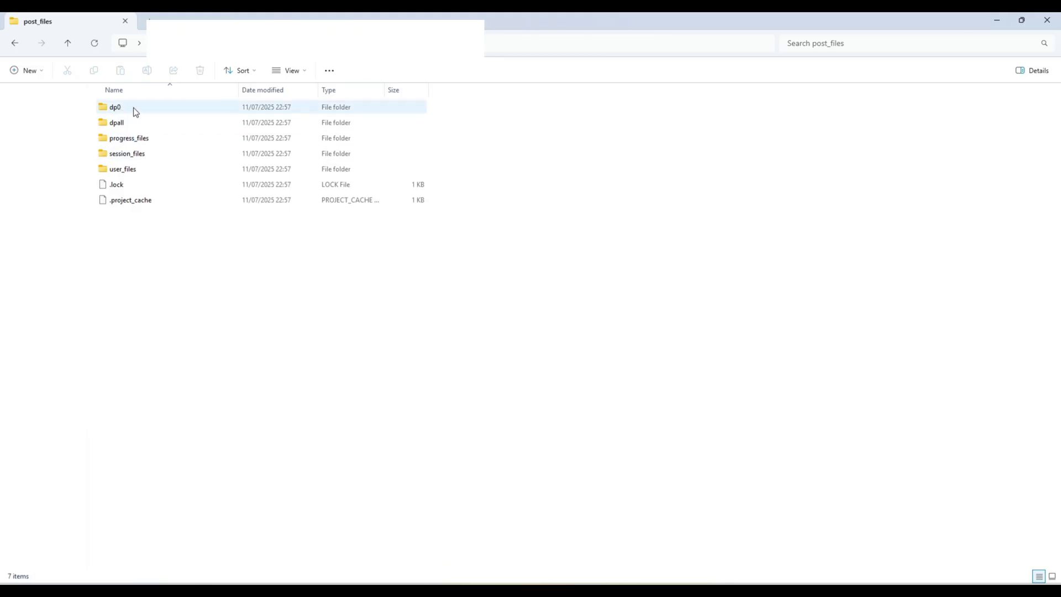
{"action": "double_click", "coordinate": [115, 108]}
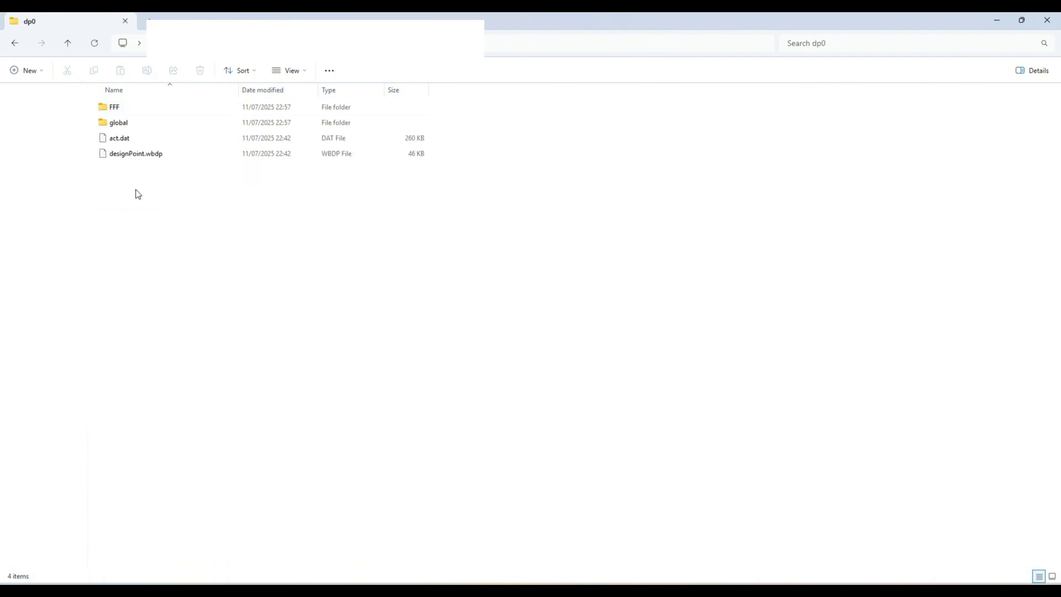
{"action": "double_click", "coordinate": [116, 108]}
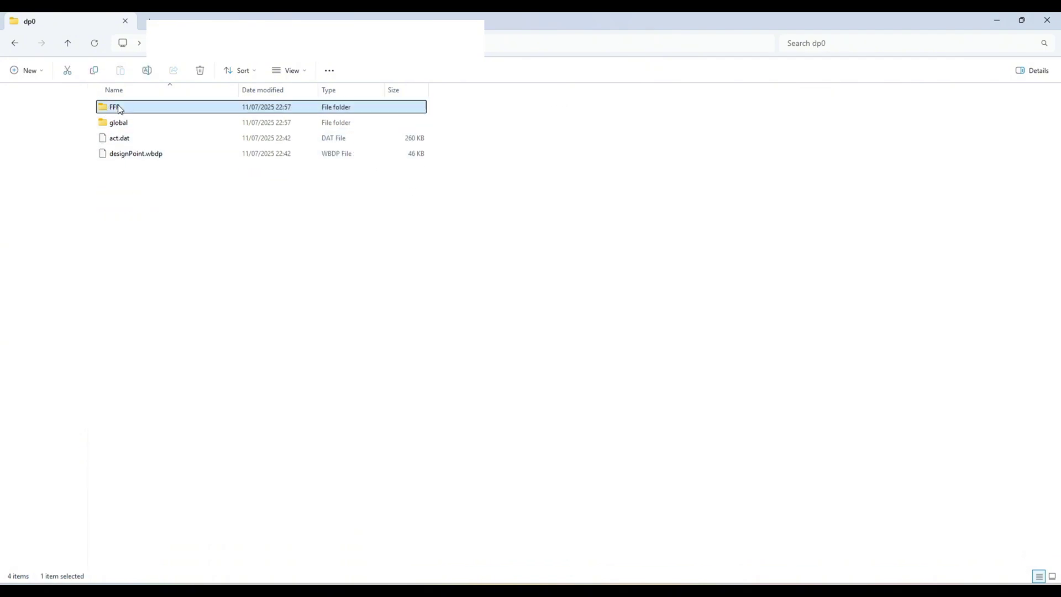
{"action": "double_click", "coordinate": [116, 123]}
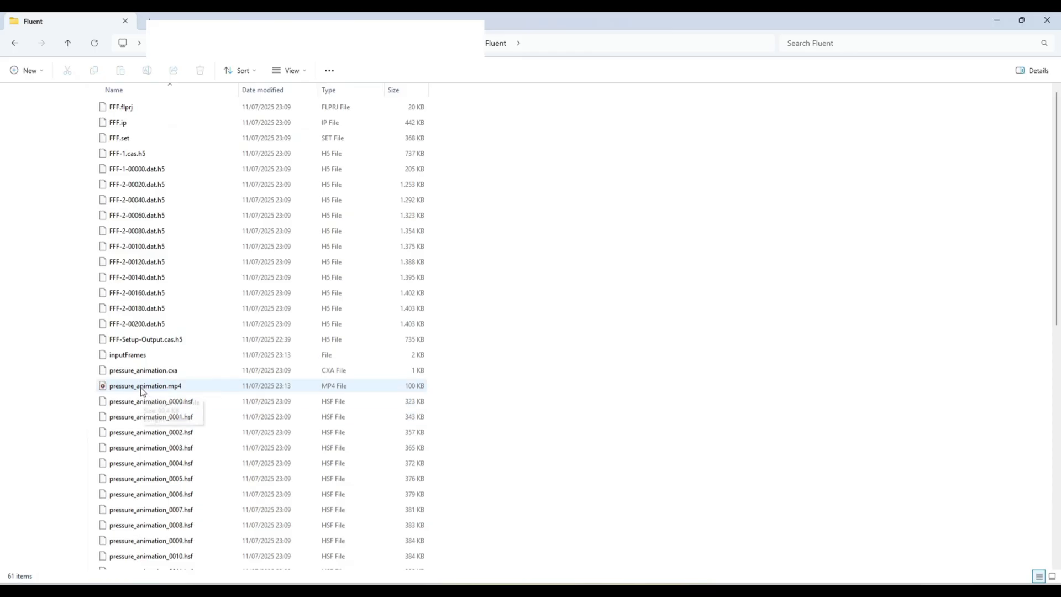
{"action": "double_click", "coordinate": [144, 390]}
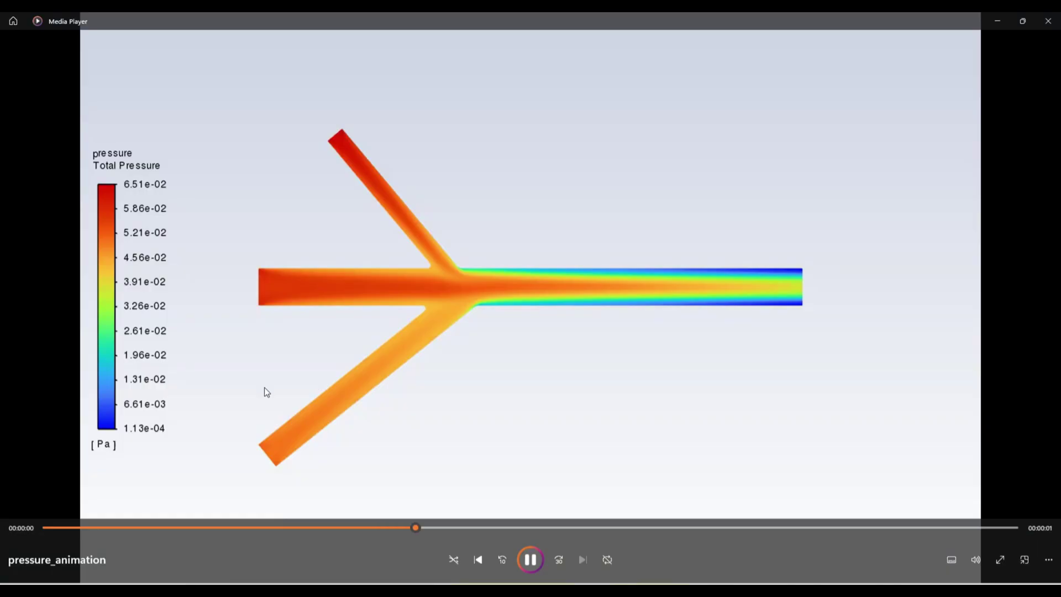